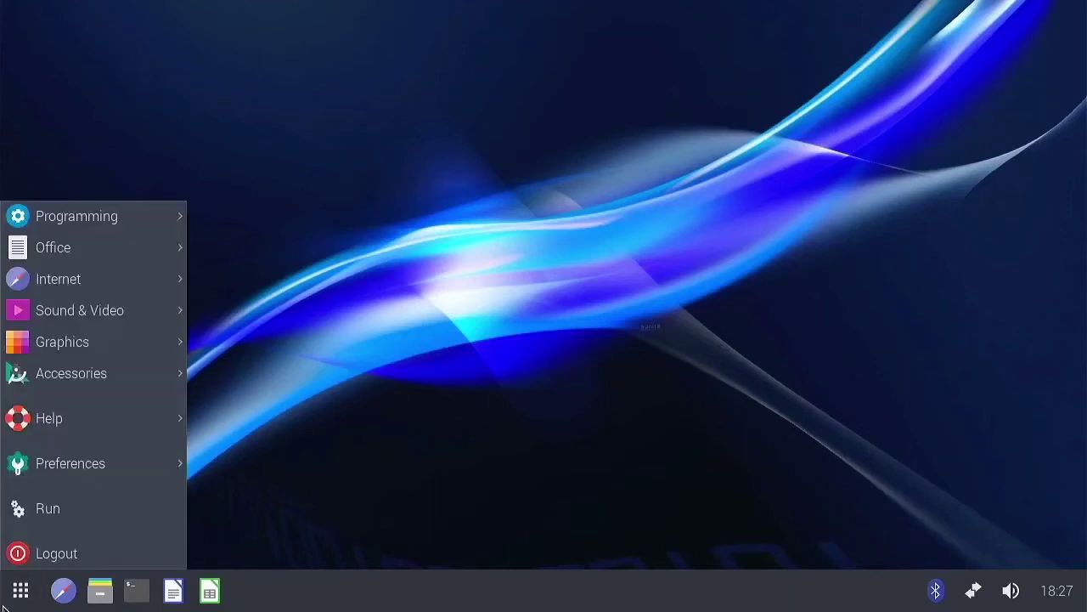
mouse_move(79, 244)
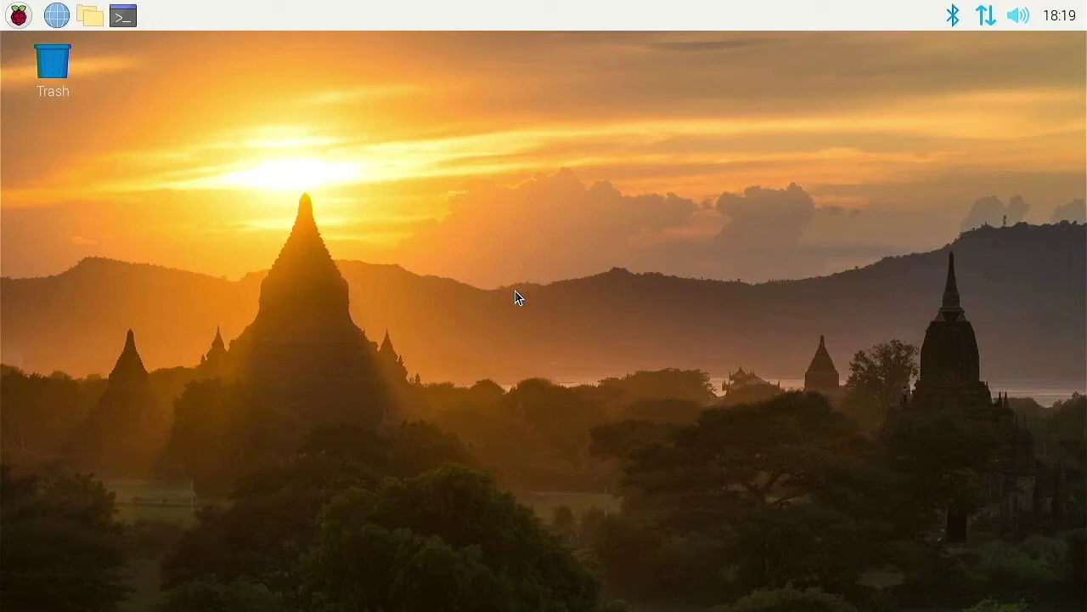
left_click(18, 15)
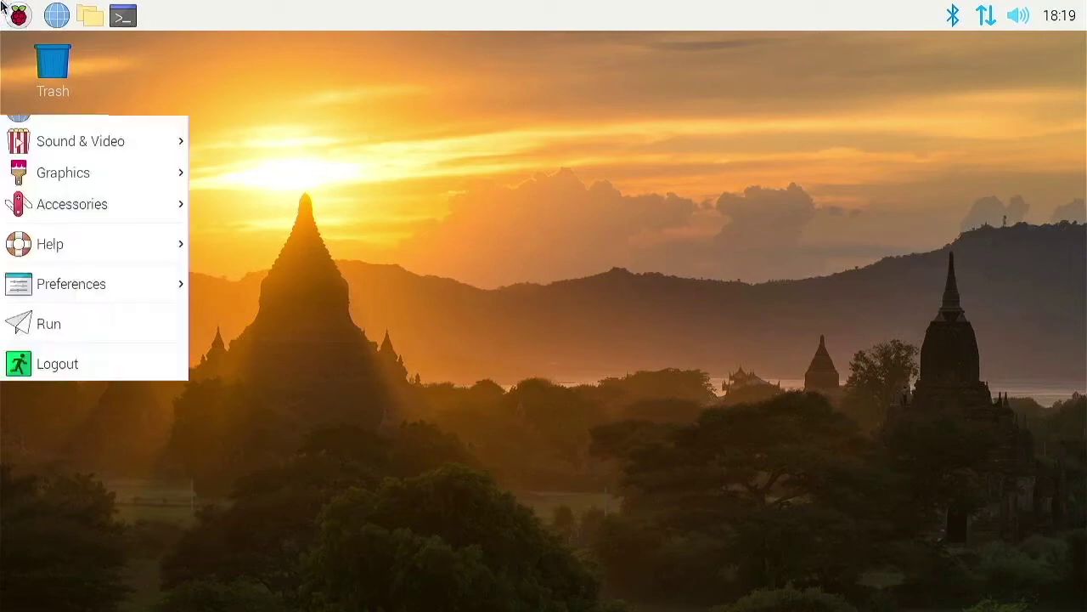
left_click(457, 348)
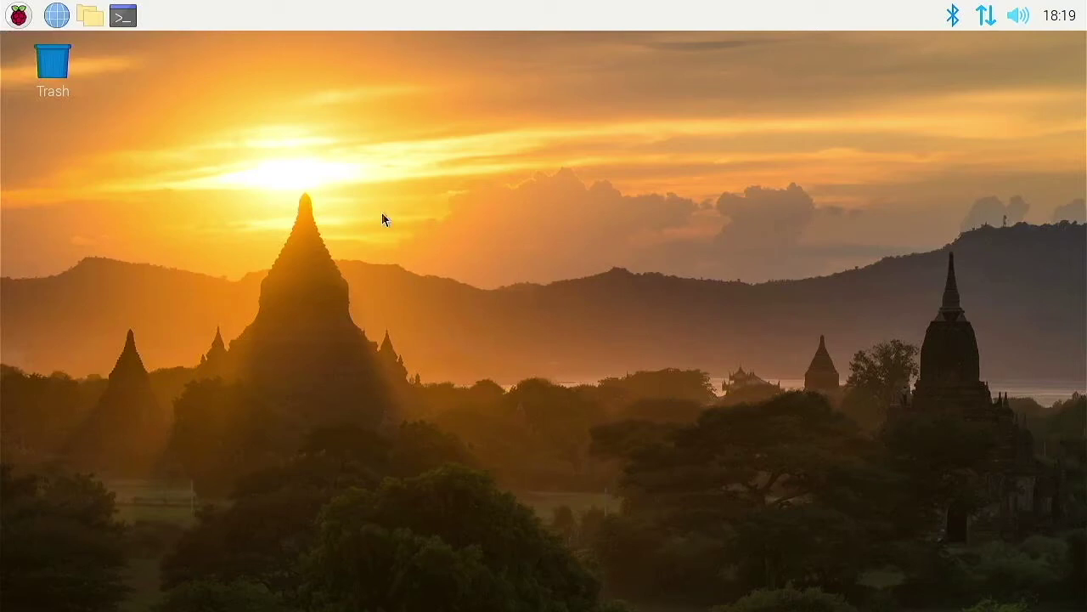
- Open a terminal window, filling the screen and with its text enlarged
left_click(121, 15)
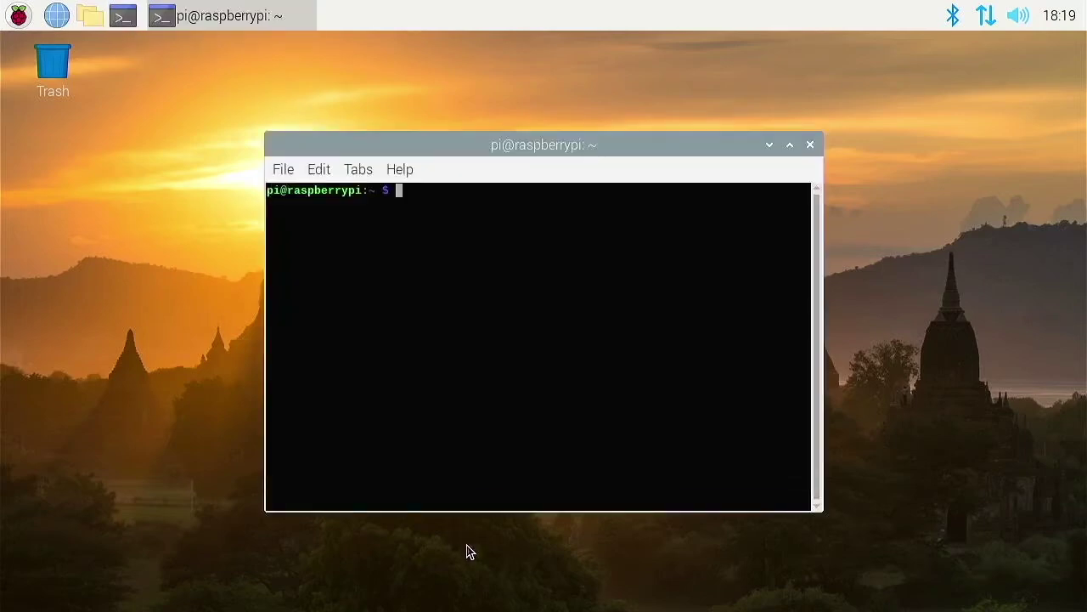
key("ctrl+shift+plus")
key("ctrl+shift+plus")
key("ctrl+shift+plus")
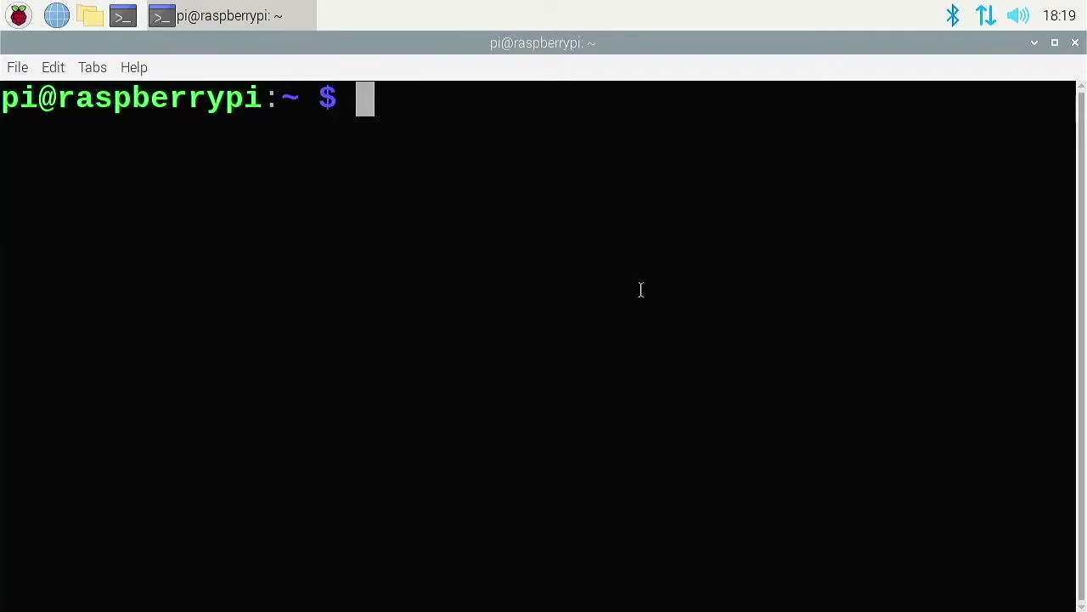
- Install the packages arc-theme, breeze-cursor-theme and papirus-icon-theme with sudo apt install, using the -y option
type("sudo ")
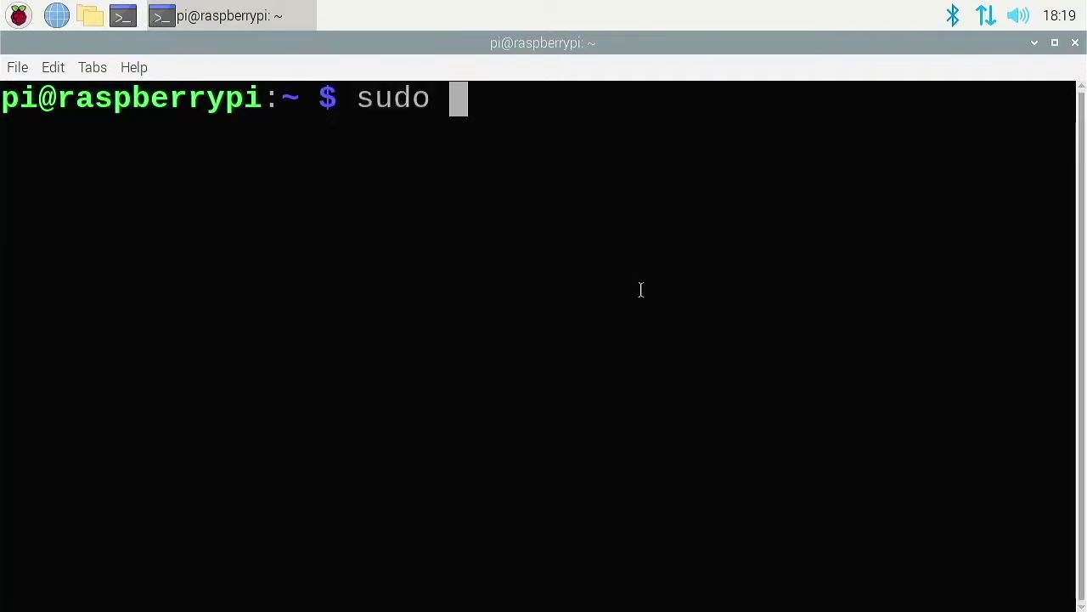
type("apt install ")
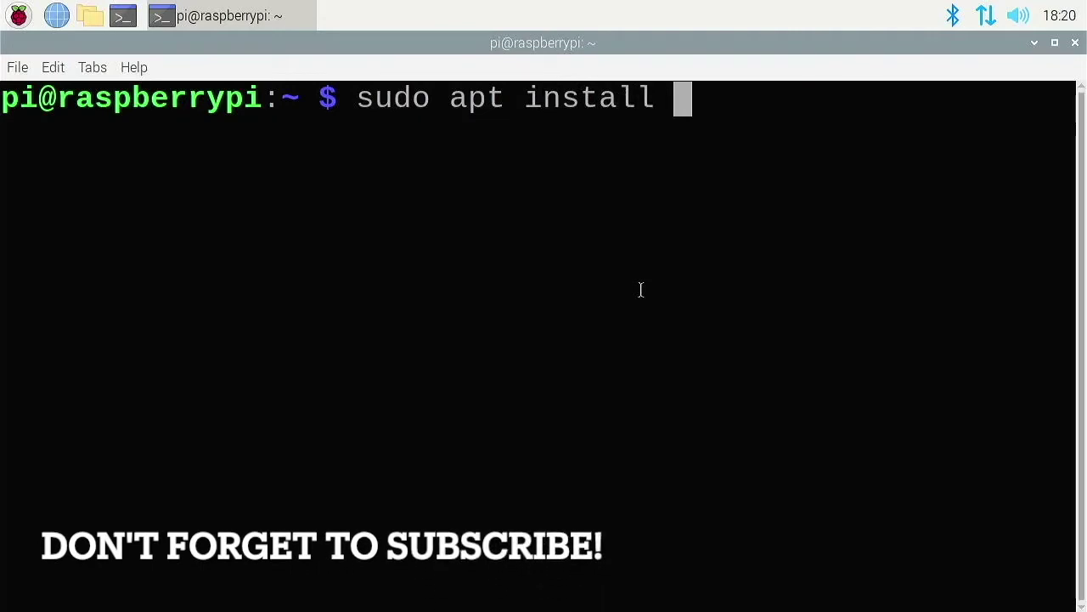
type("arc-")
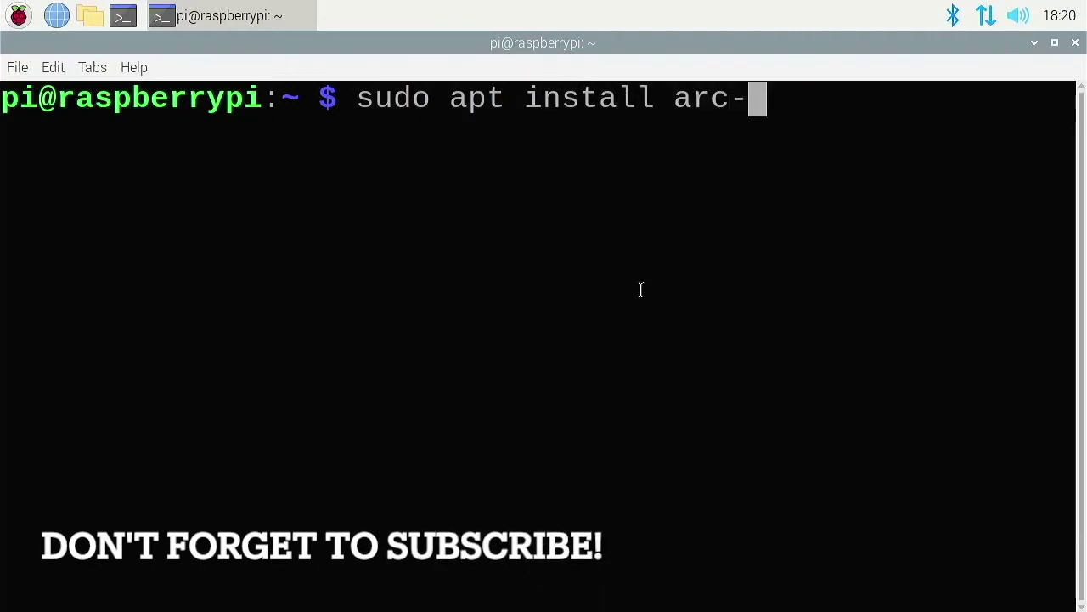
type("theme bre")
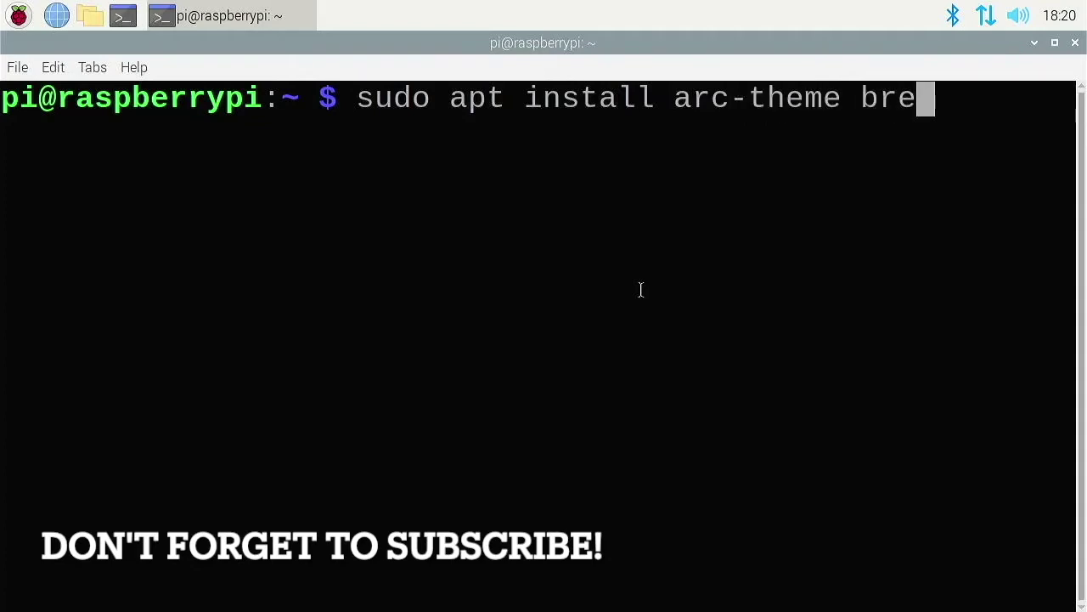
type("eze-cursor-theme ")
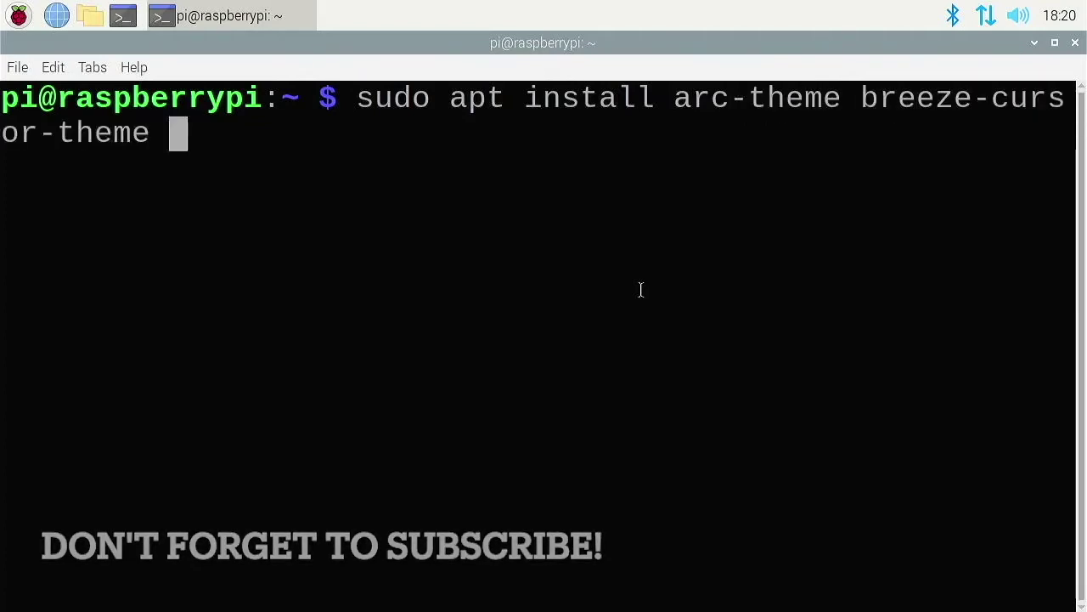
type("papirus-icon-theme ")
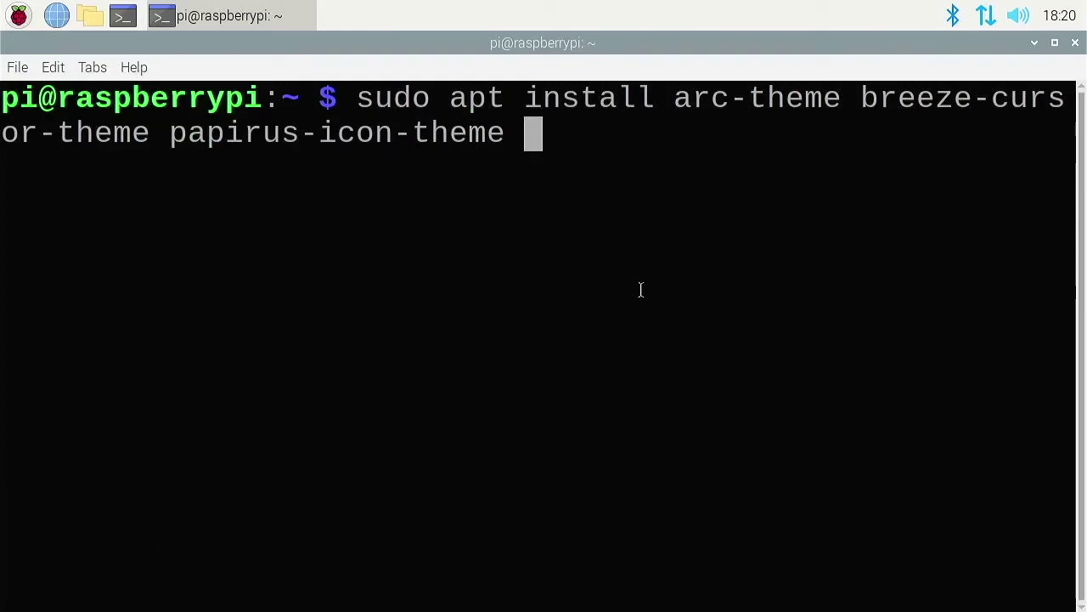
type("-y")
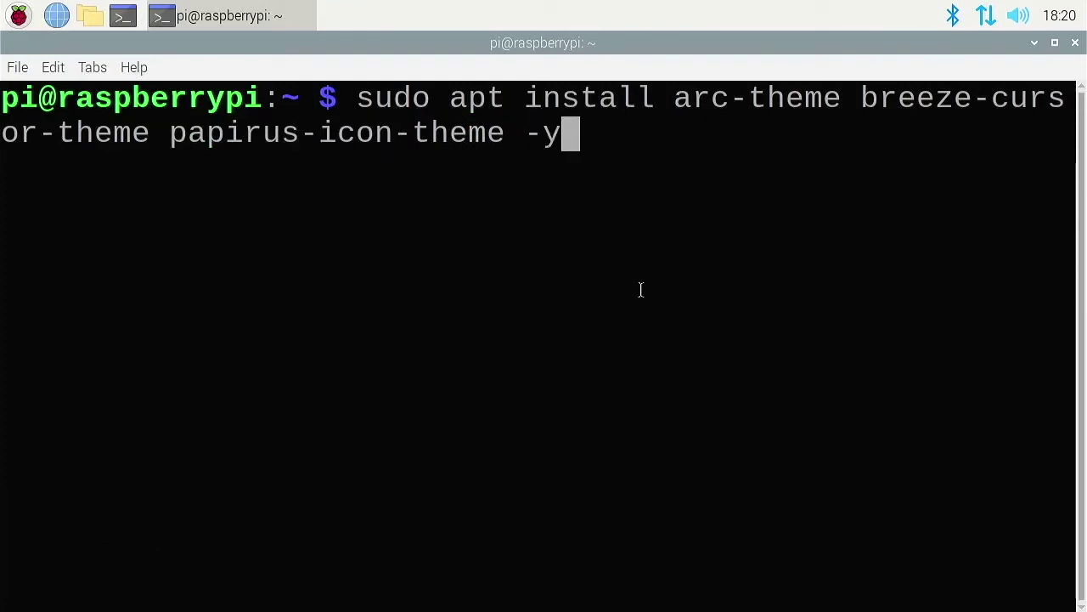
key("Return")
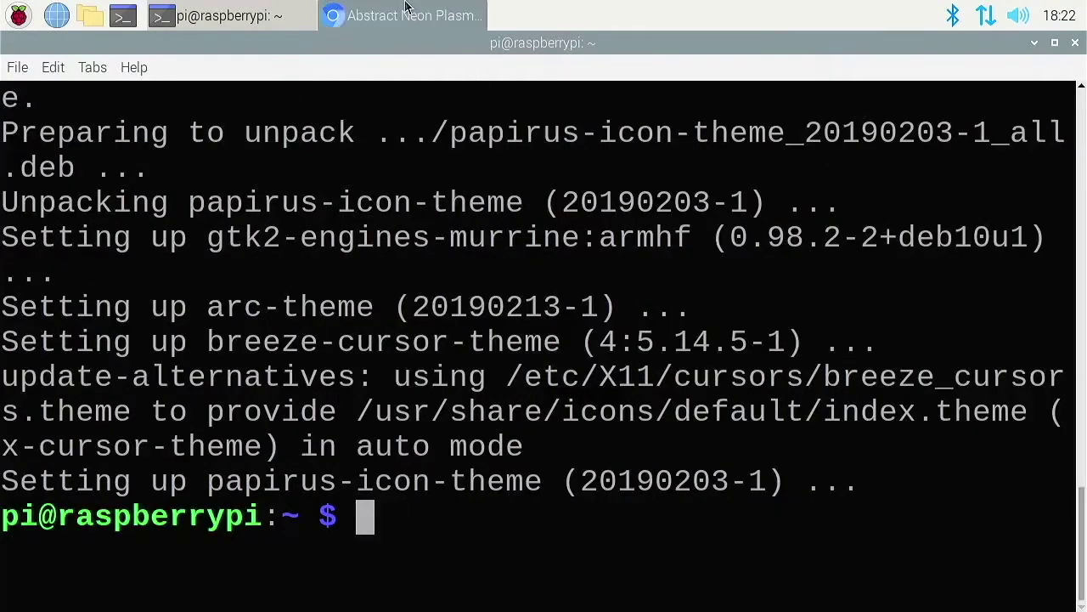
- Switch to Chromium and download the 1920x1080 jpg file of the Abstract Neon Plasma HD wallpaper from its pling.com page
left_click(451, 15)
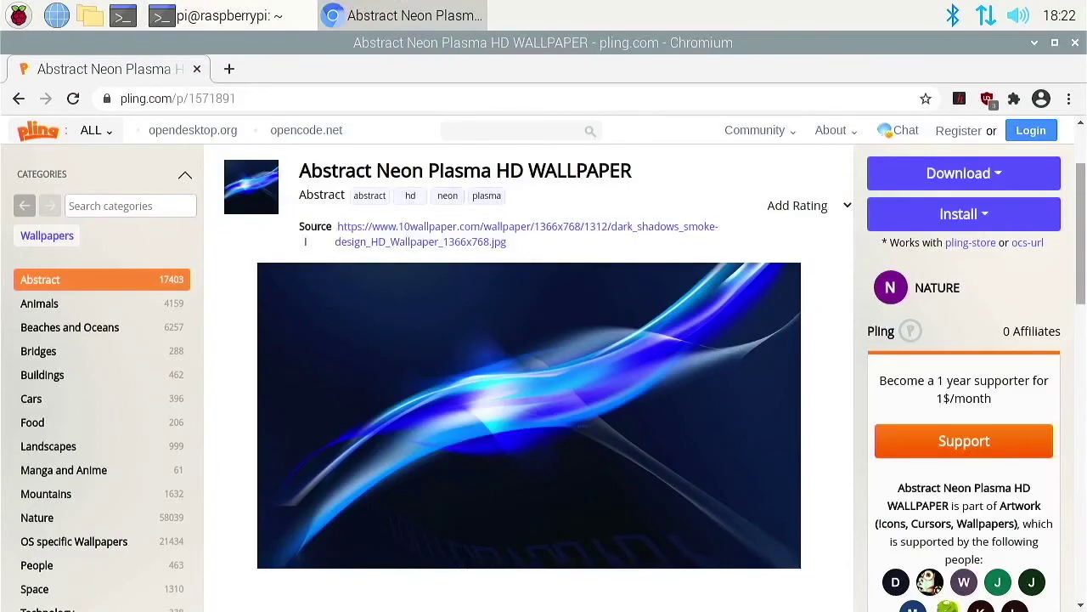
scroll(1066, 306, "down", 4)
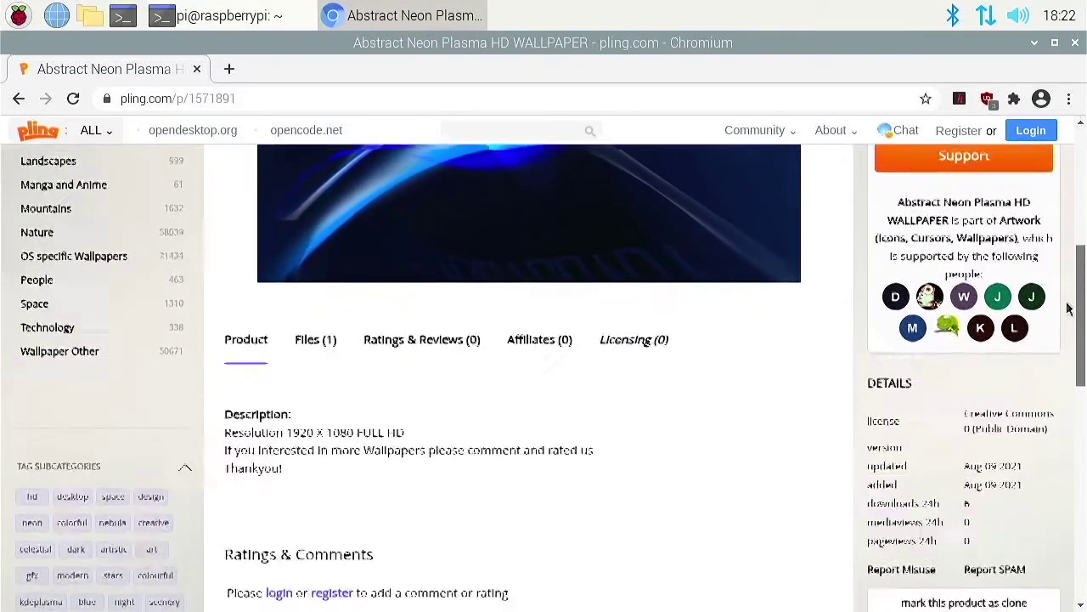
left_click(308, 324)
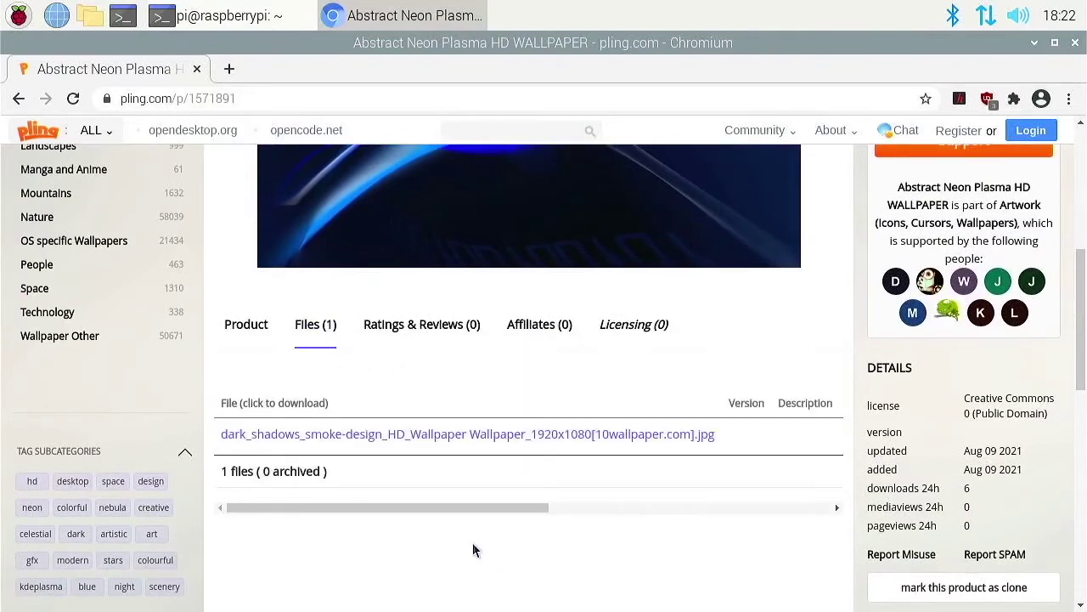
left_click(459, 433)
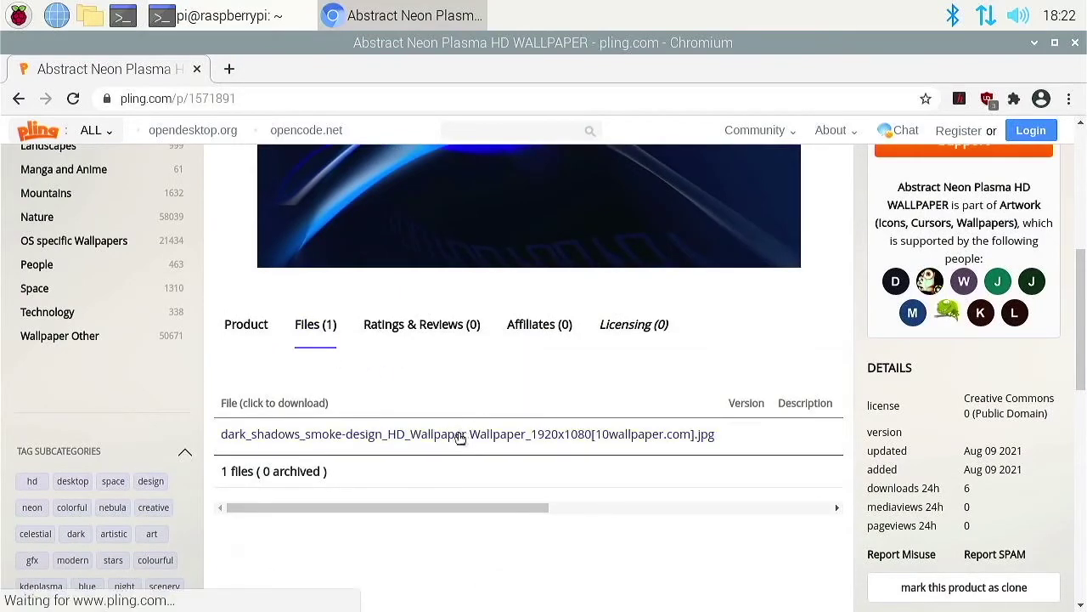
- Return to the terminal and launch lxappearance
left_click(225, 15)
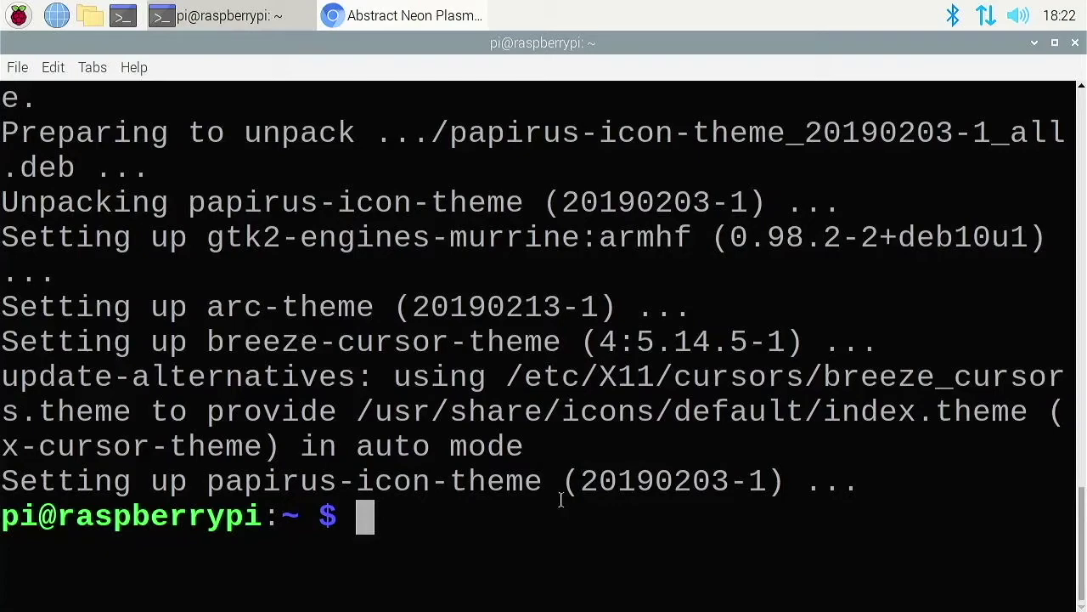
type("lxa")
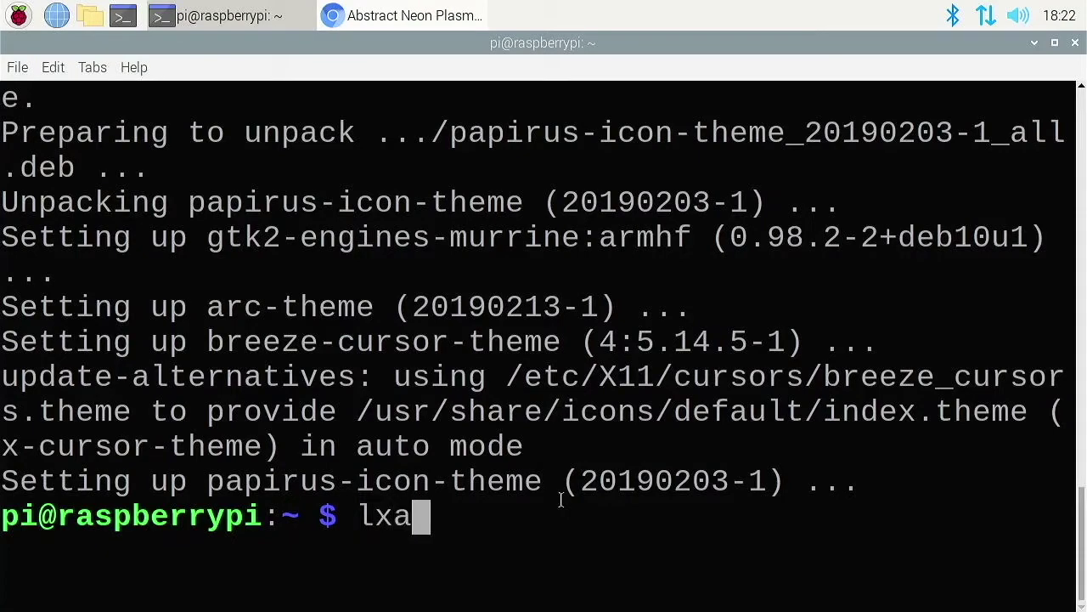
key("Tab")
key("Return")
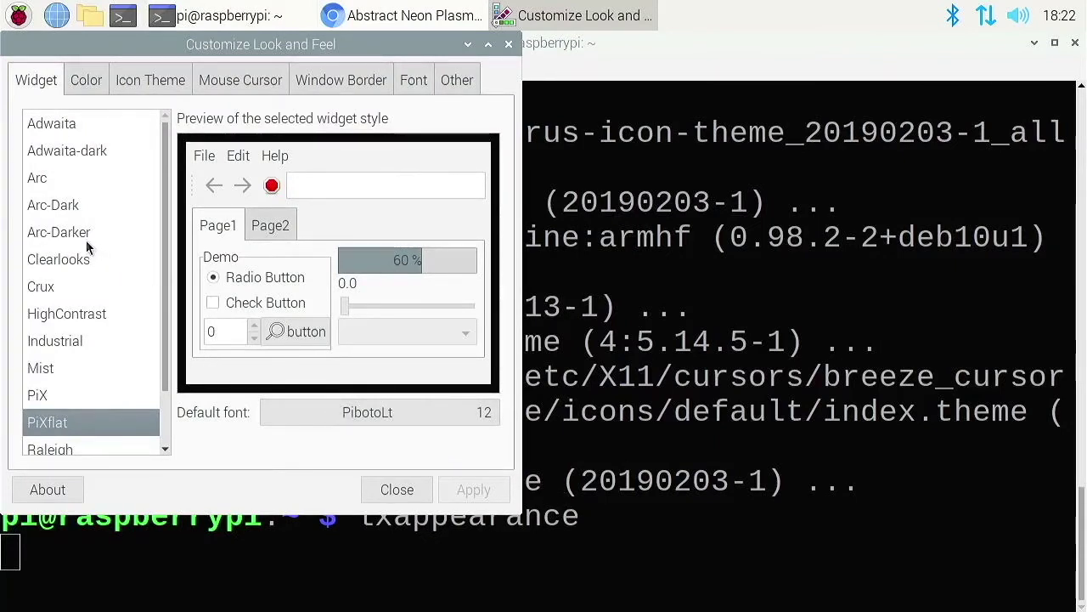
- Select the Arc-Dark widget style and the Papirus-Dark icon theme
left_click(70, 206)
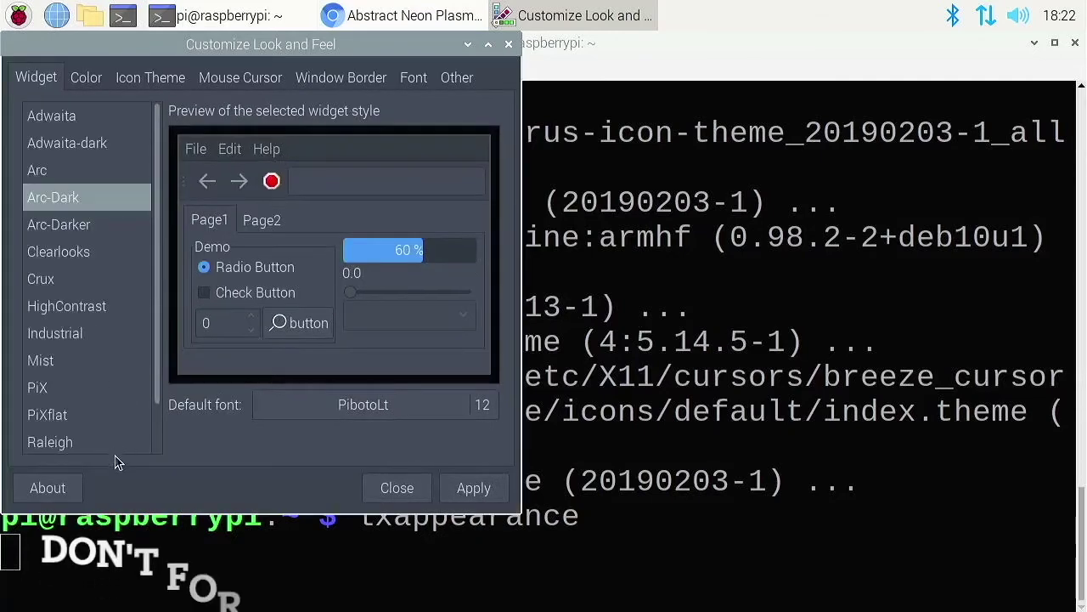
left_click(129, 81)
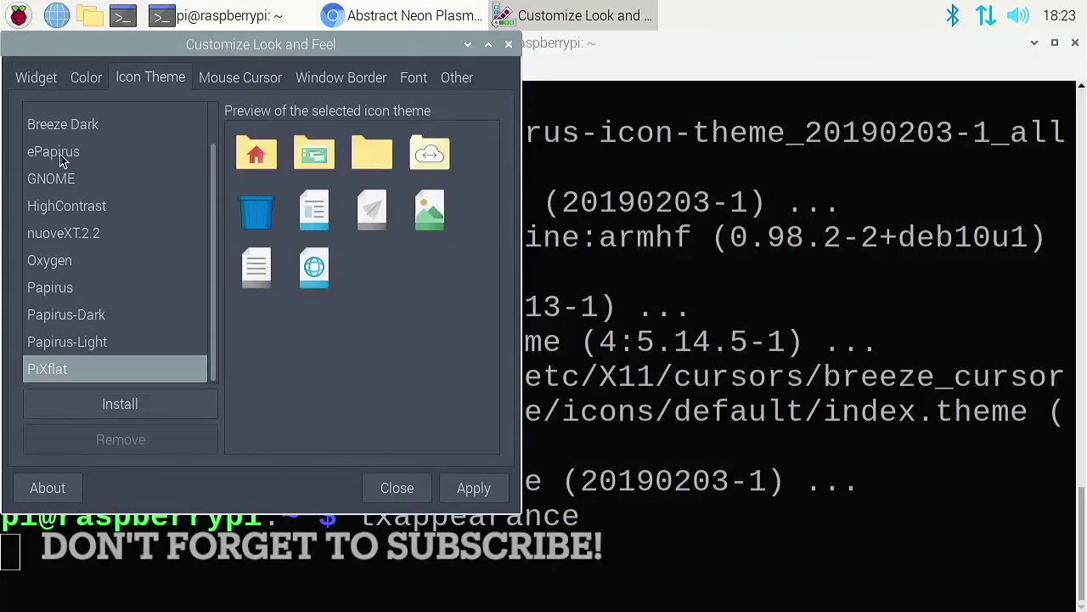
left_click(68, 323)
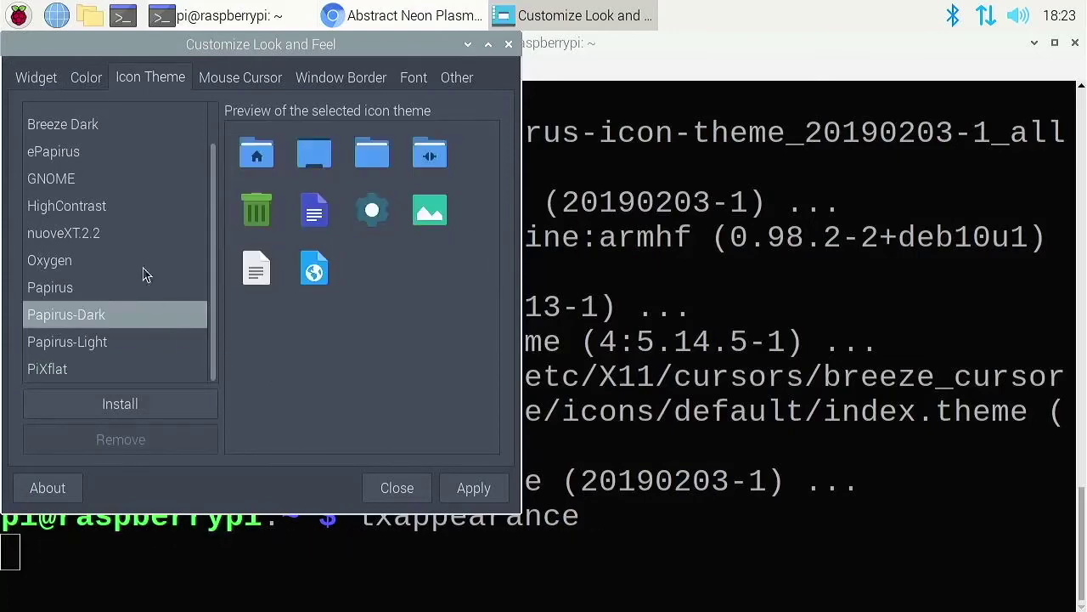
- Preview the Breeze Snow mouse cursor theme and choose Breeze as the cursor theme
left_click(243, 80)
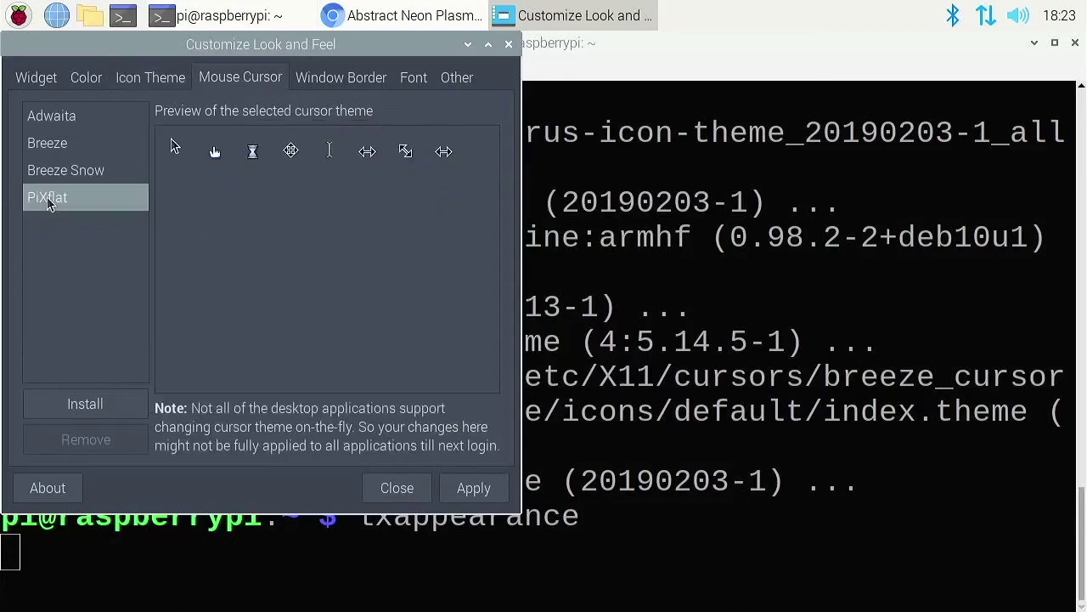
left_click(47, 172)
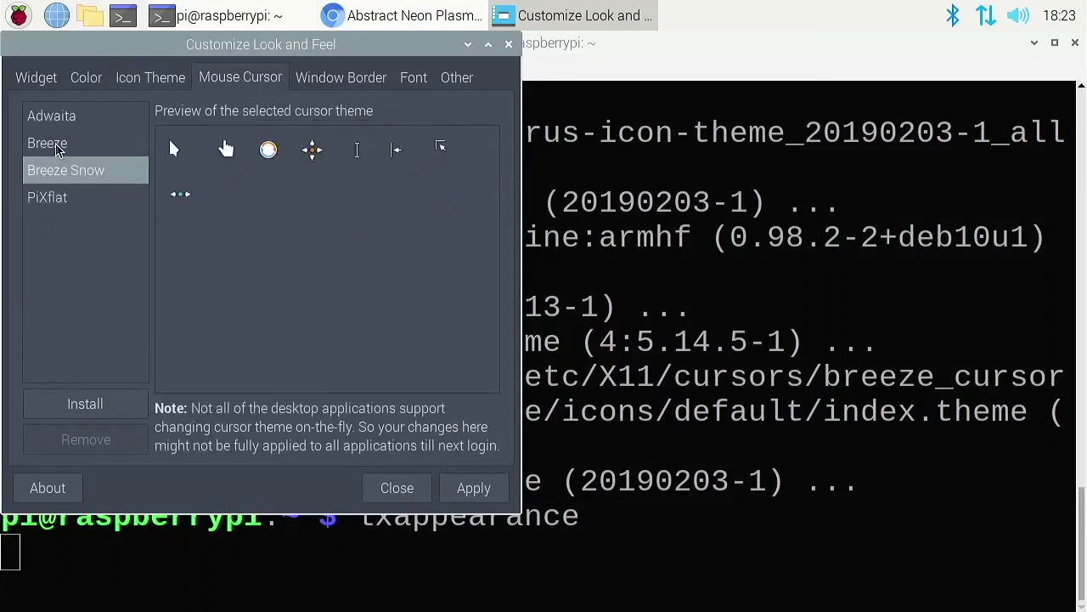
left_click(51, 144)
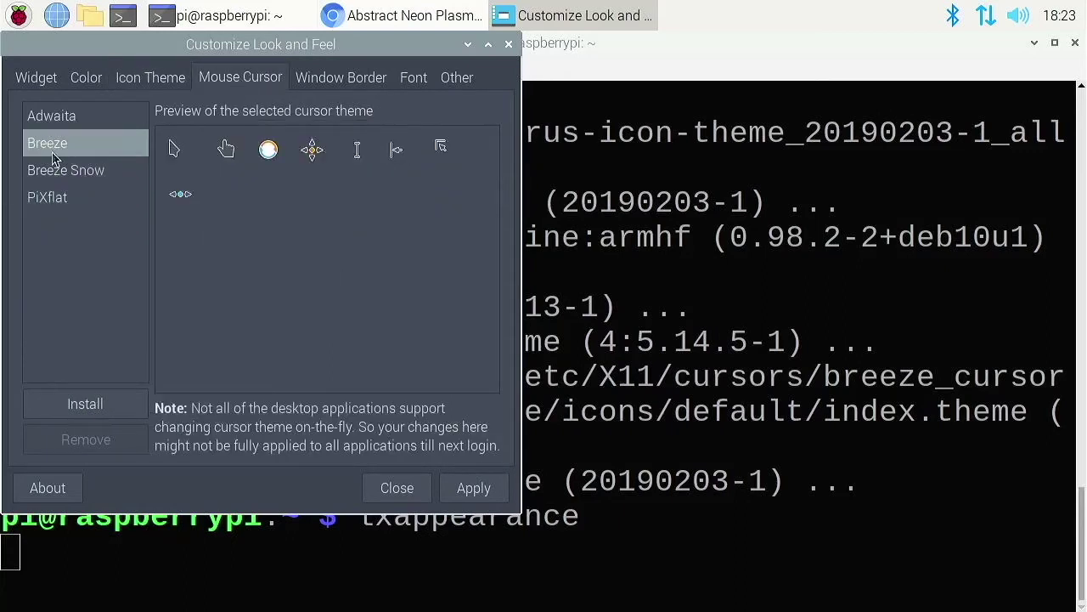
- Set the window border theme to Arc-Dark, apply the look and feel changes and close the dialog
left_click(328, 85)
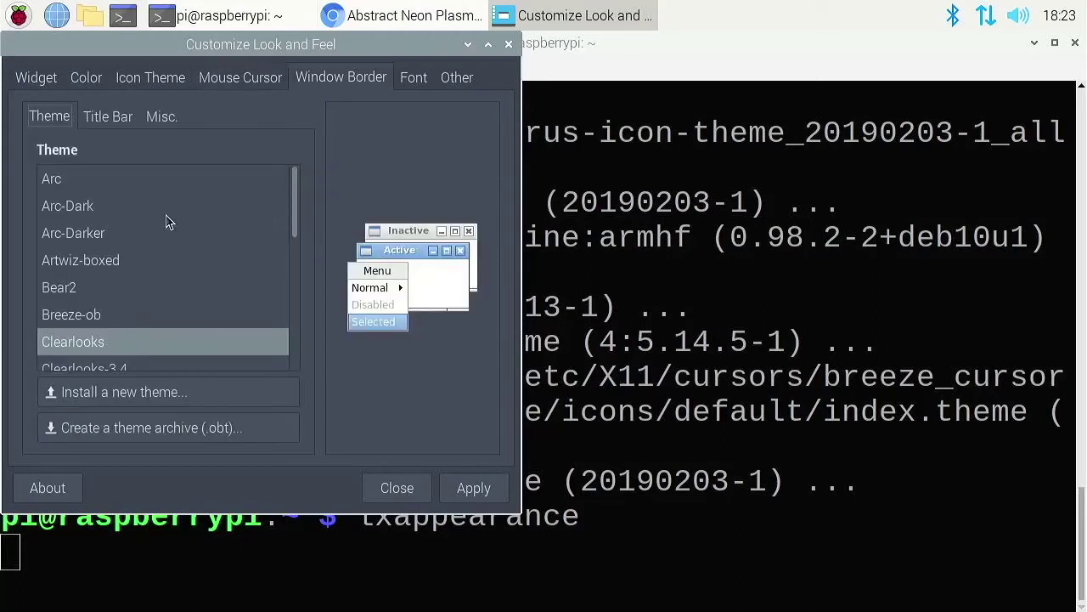
left_click(62, 206)
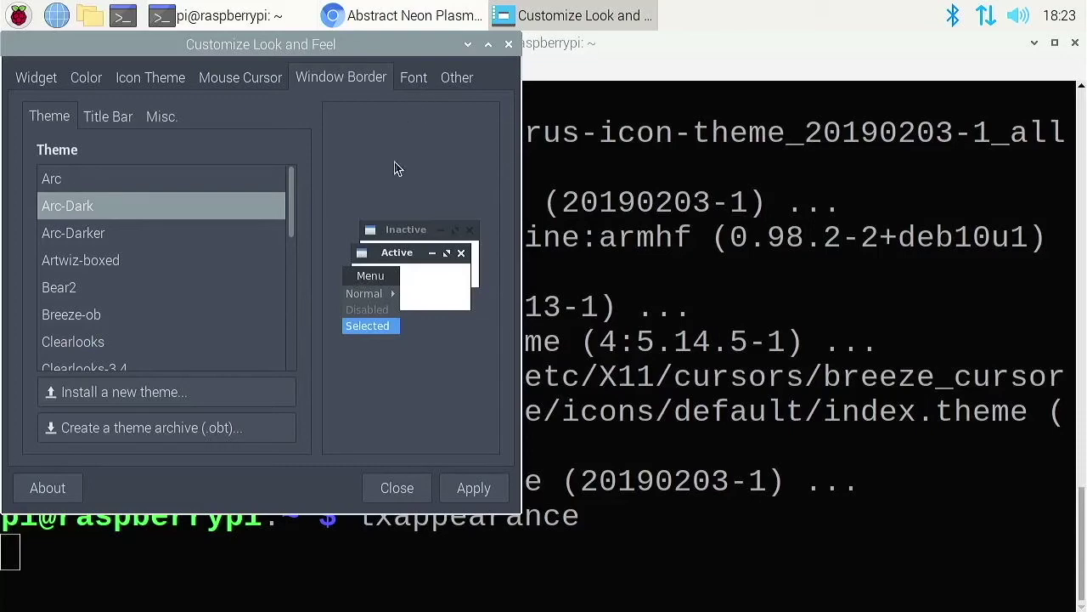
left_click(472, 487)
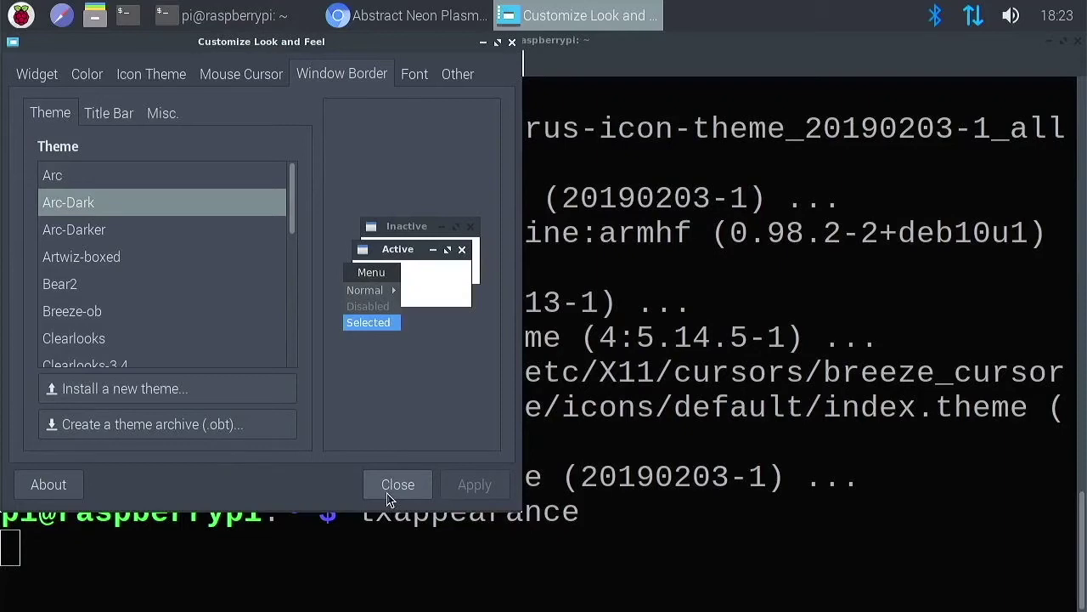
left_click(396, 485)
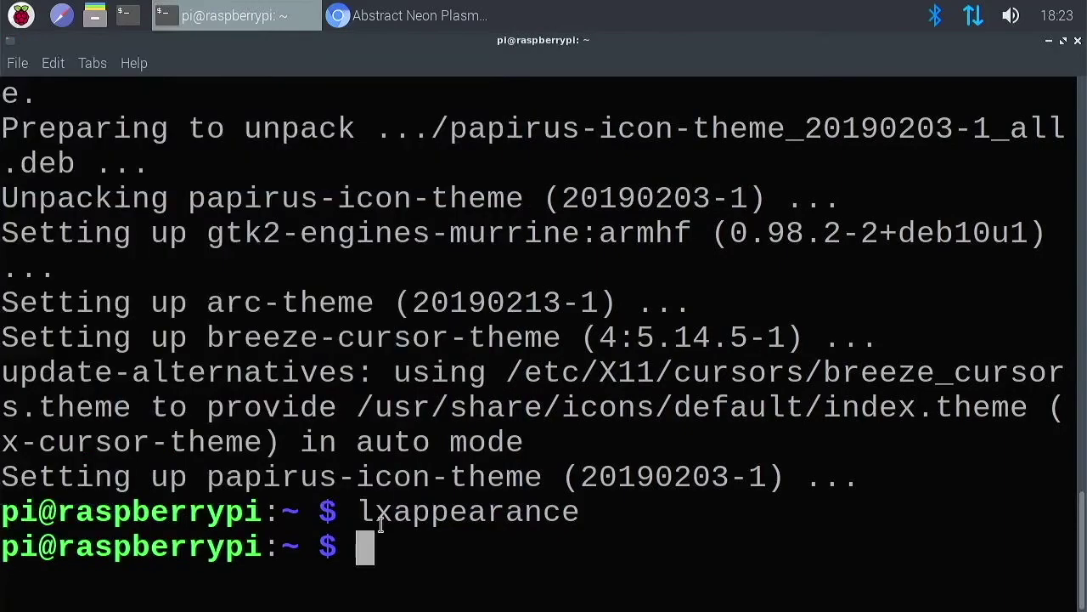
- Open the desktop preferences and set the dark_shadows image from the pi user's Downloads folder as the wallpaper
left_click(279, 12)
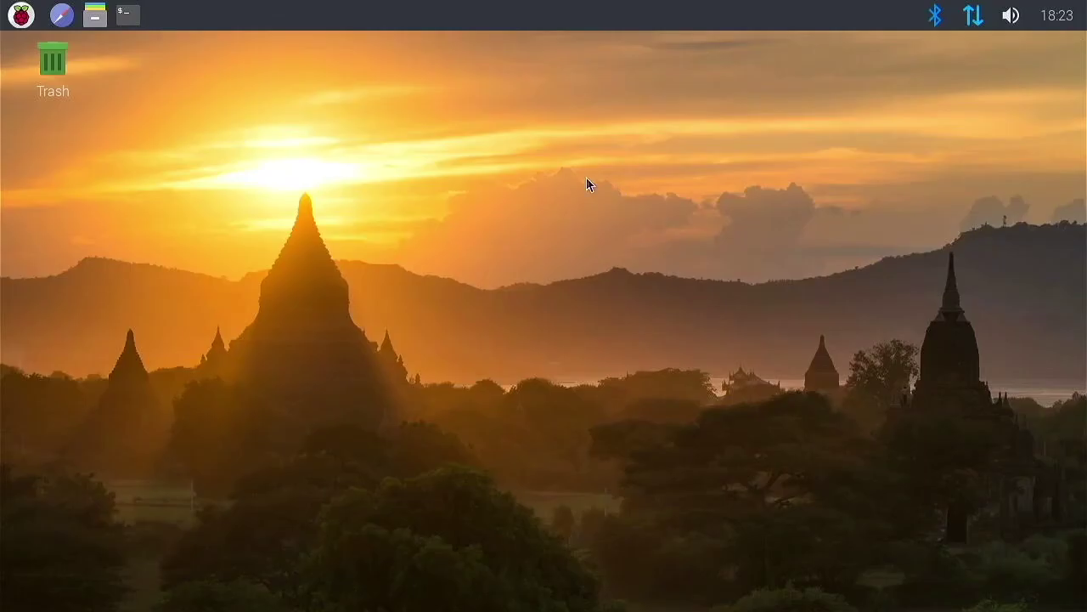
right_click(577, 206)
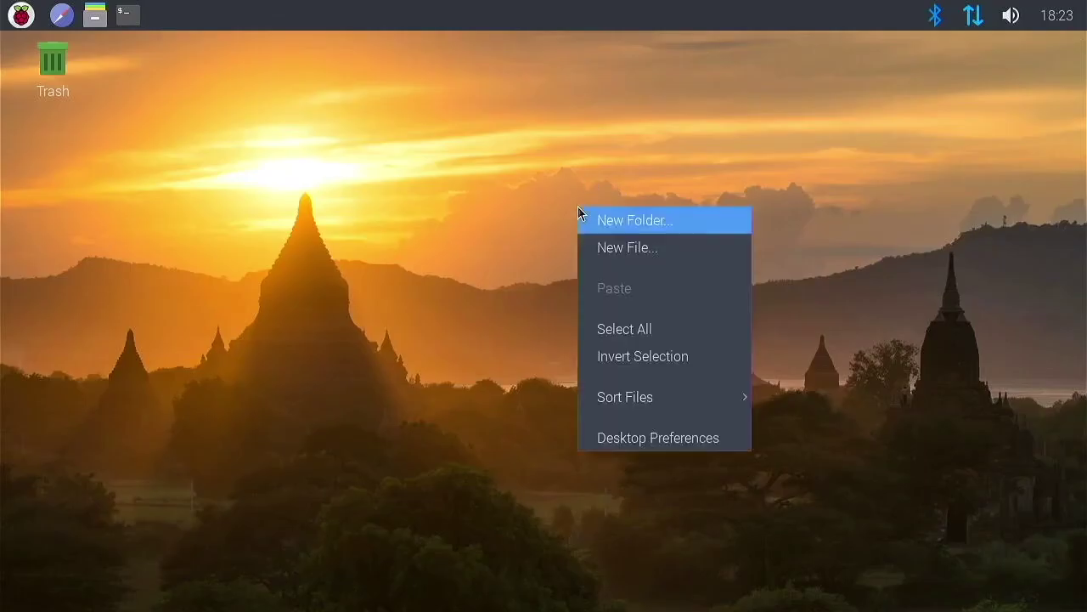
left_click(613, 442)
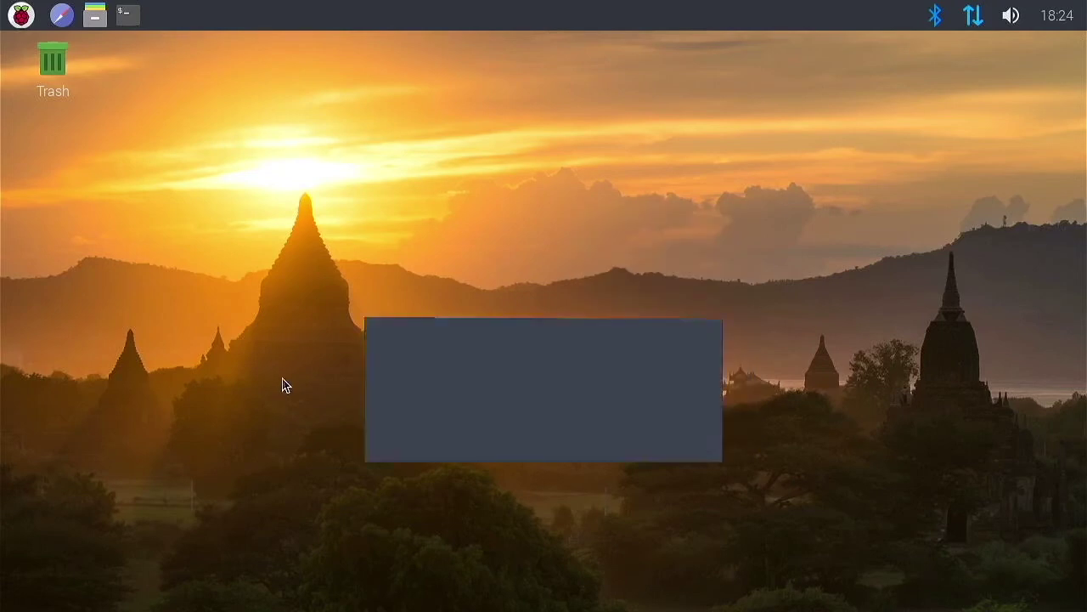
left_click(565, 293)
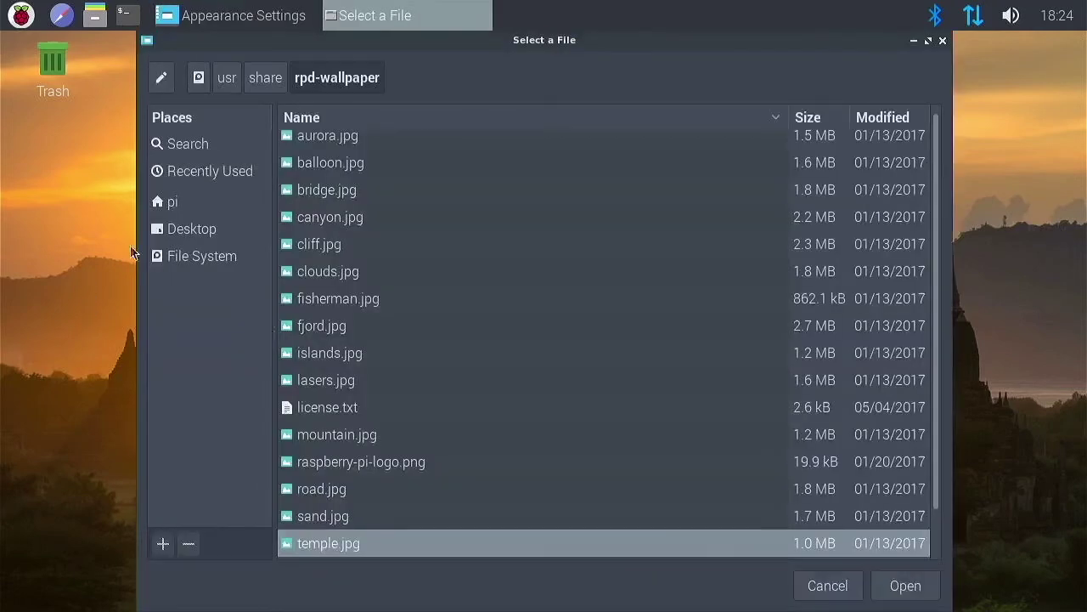
left_click(177, 199)
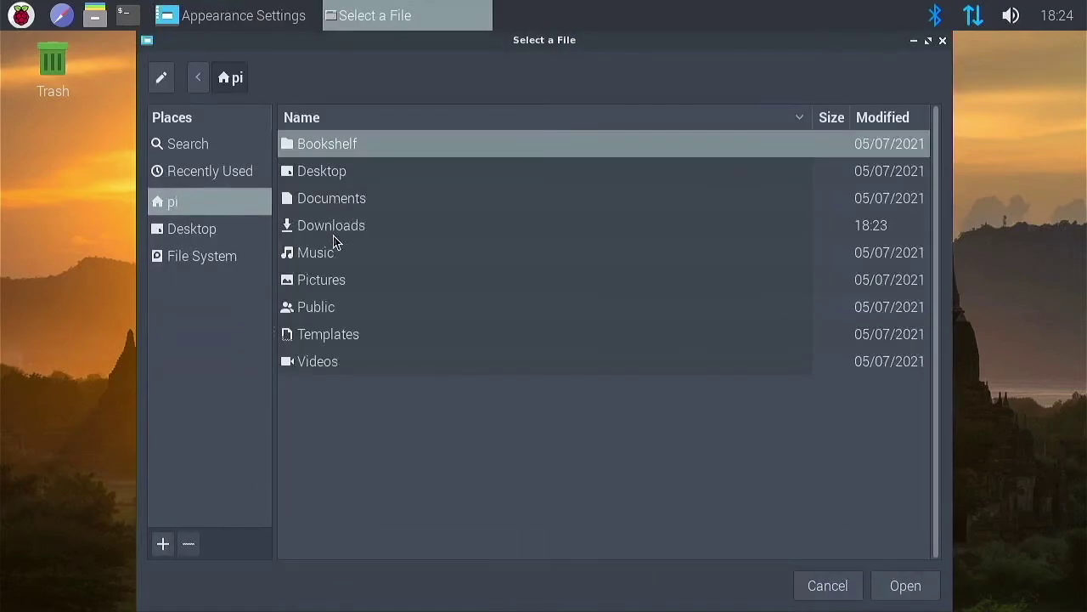
double_click(334, 226)
double_click(354, 156)
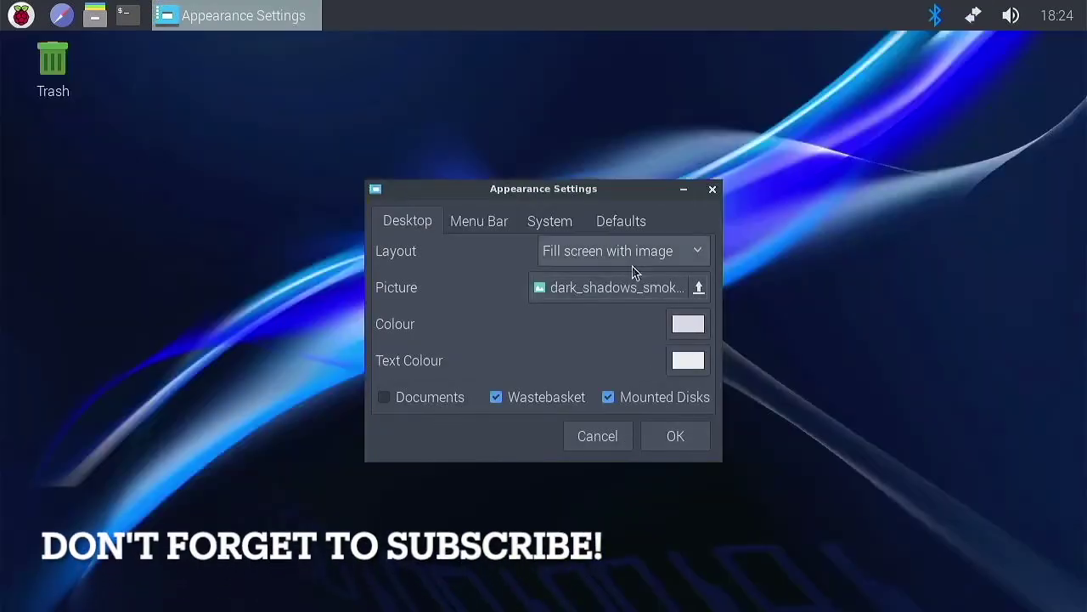
- Set the menu bar position to Bottom in the appearance settings
left_click(457, 223)
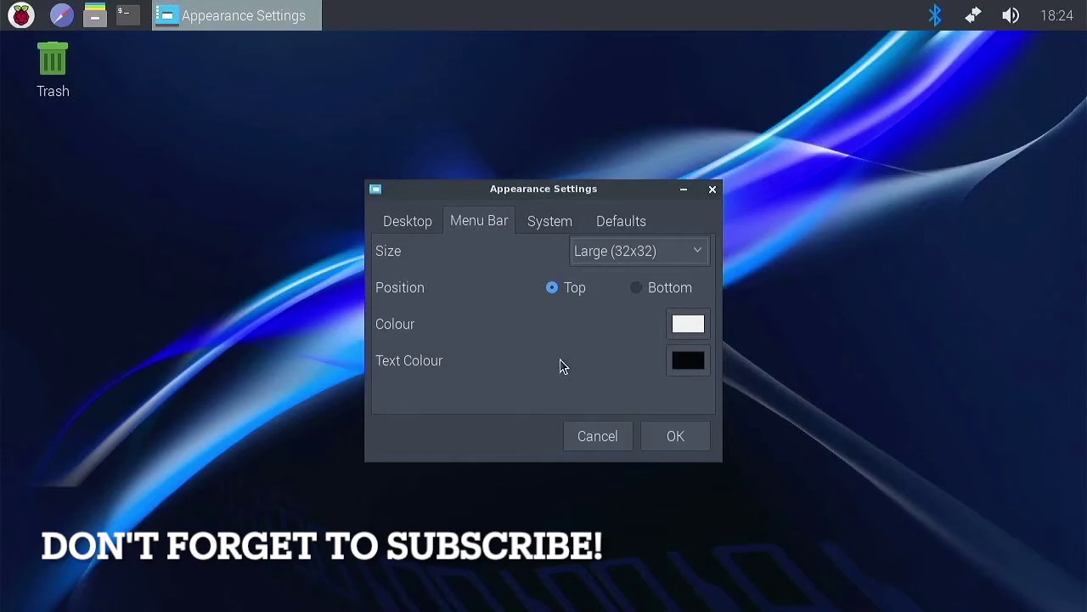
left_click(637, 294)
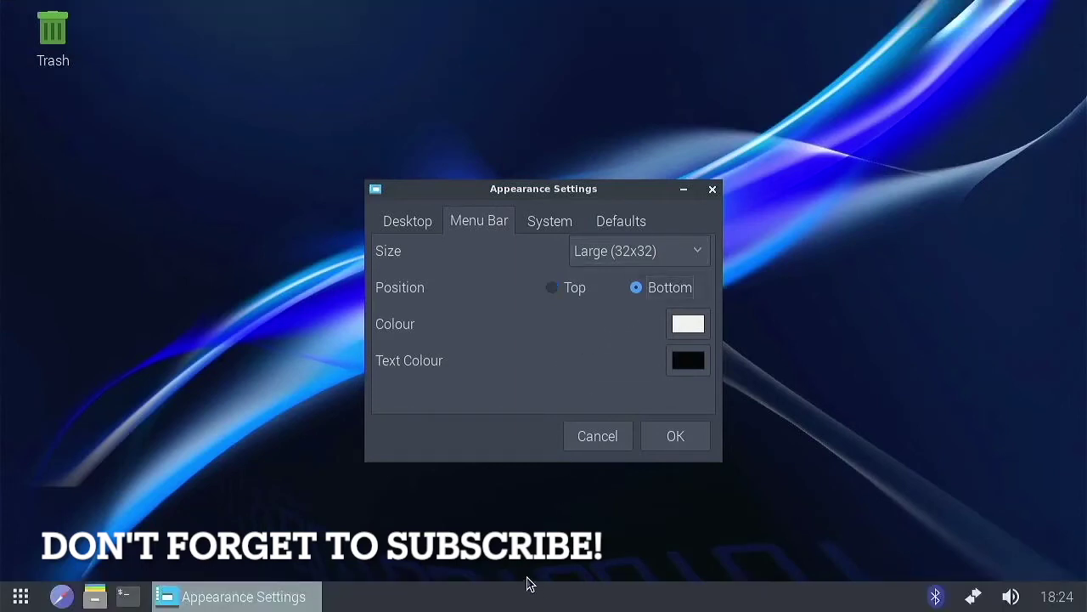
key("Return")
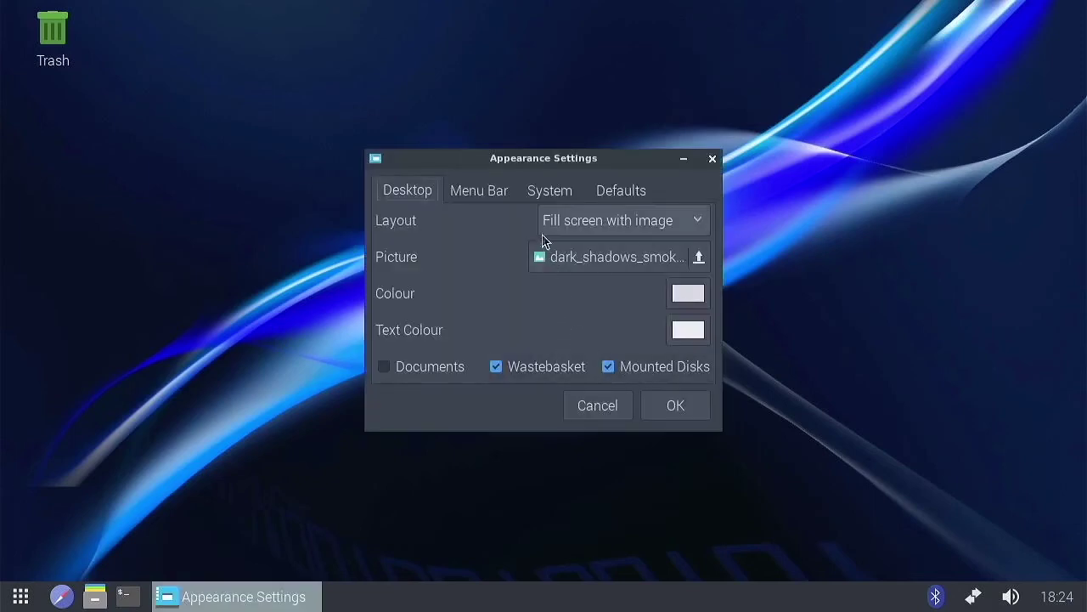
- Hide the wastebasket and mounted disks from the desktop and confirm the appearance settings
left_click(505, 366)
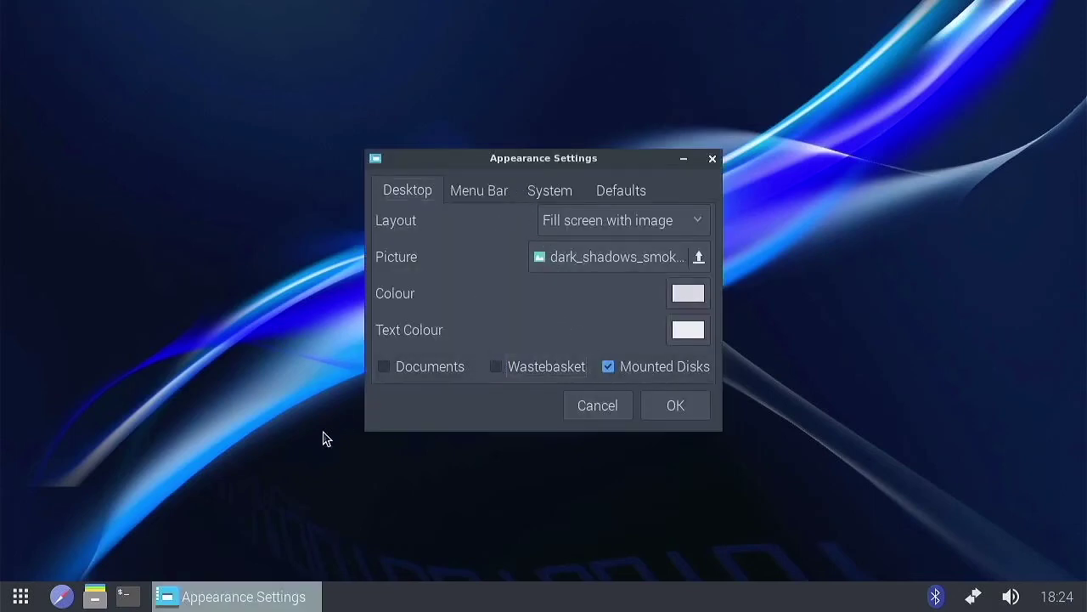
left_click(630, 364)
left_click(658, 411)
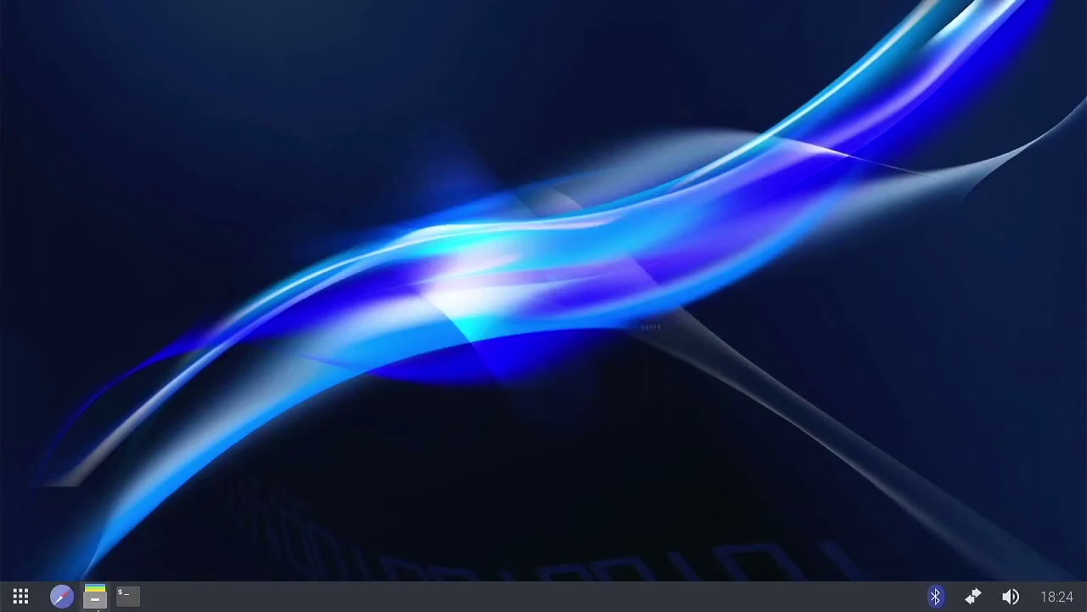
- Add LibreOffice Writer from the Office applications to the application launch bar
right_click(96, 596)
left_click(265, 392)
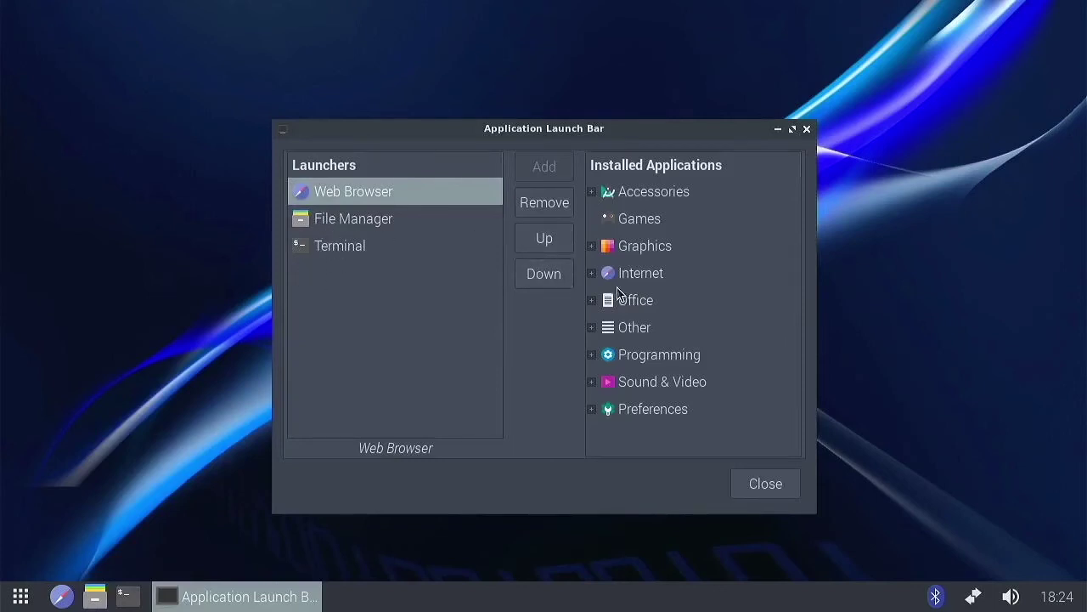
left_click(591, 302)
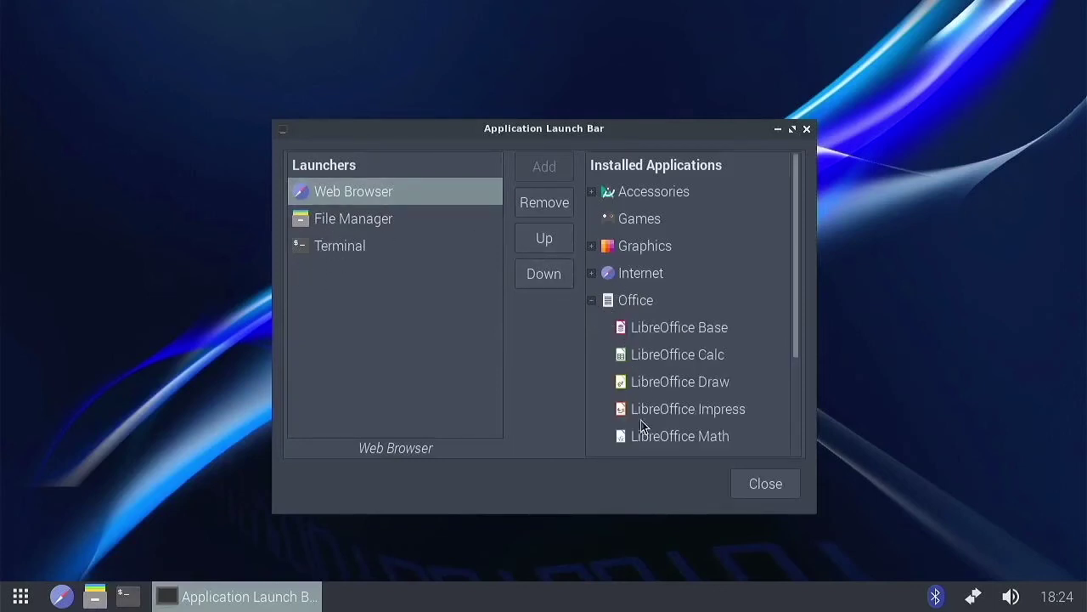
left_click(788, 329)
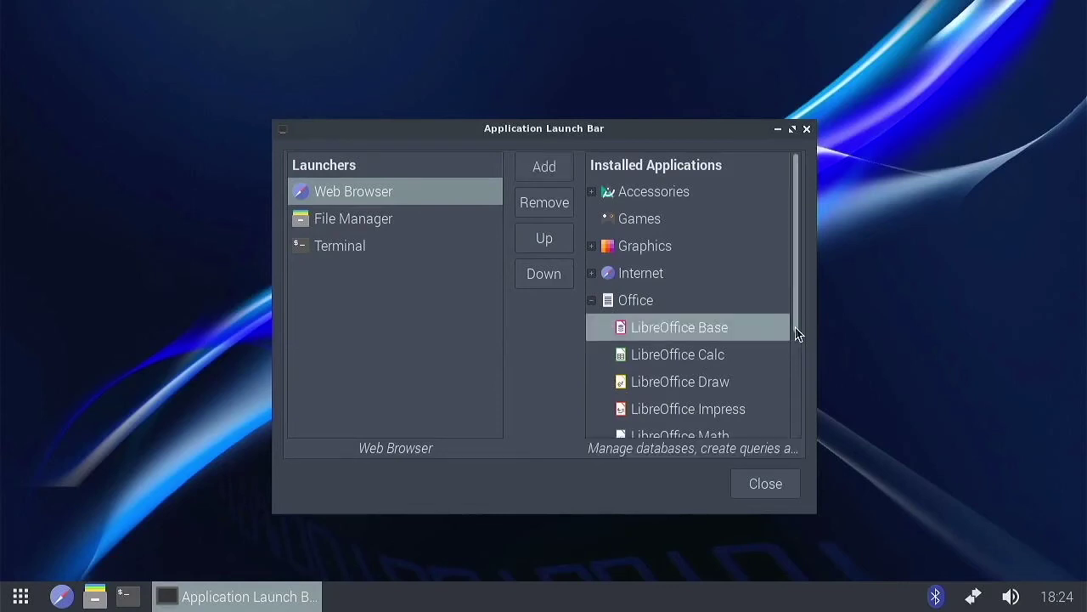
scroll(740, 427, "down", 1)
left_click(740, 428)
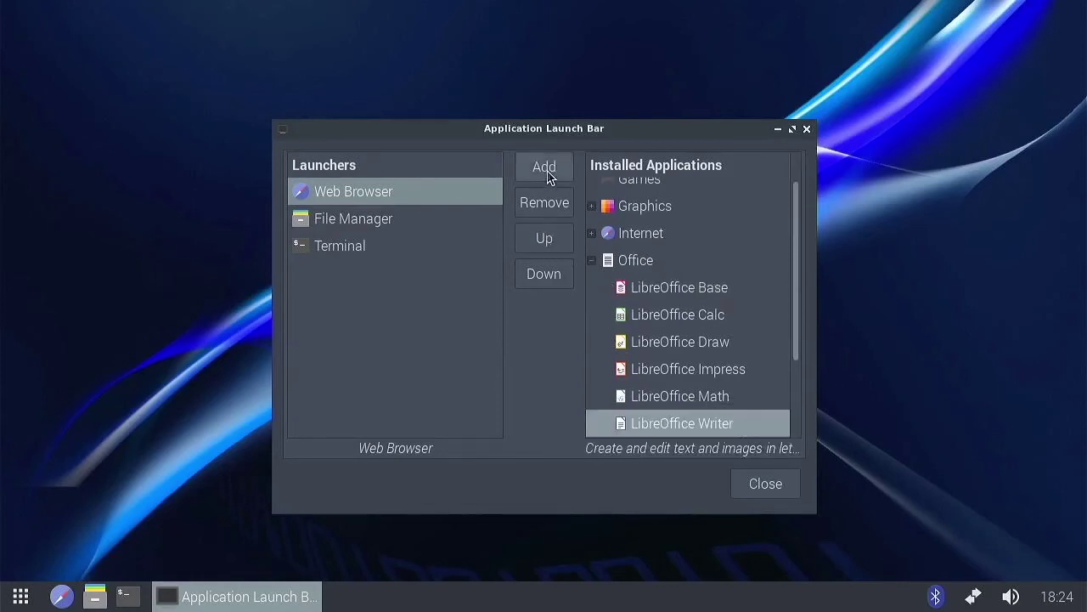
left_click(546, 168)
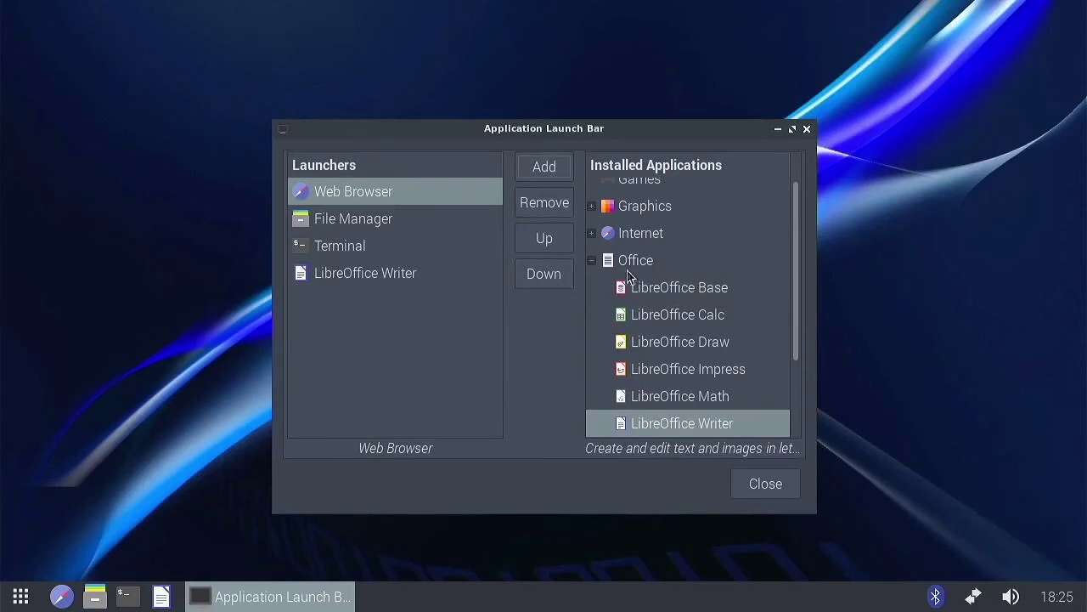
- Add LibreOffice Calc to the application launch bar and close its settings
left_click_drag(795, 273, 814, 171)
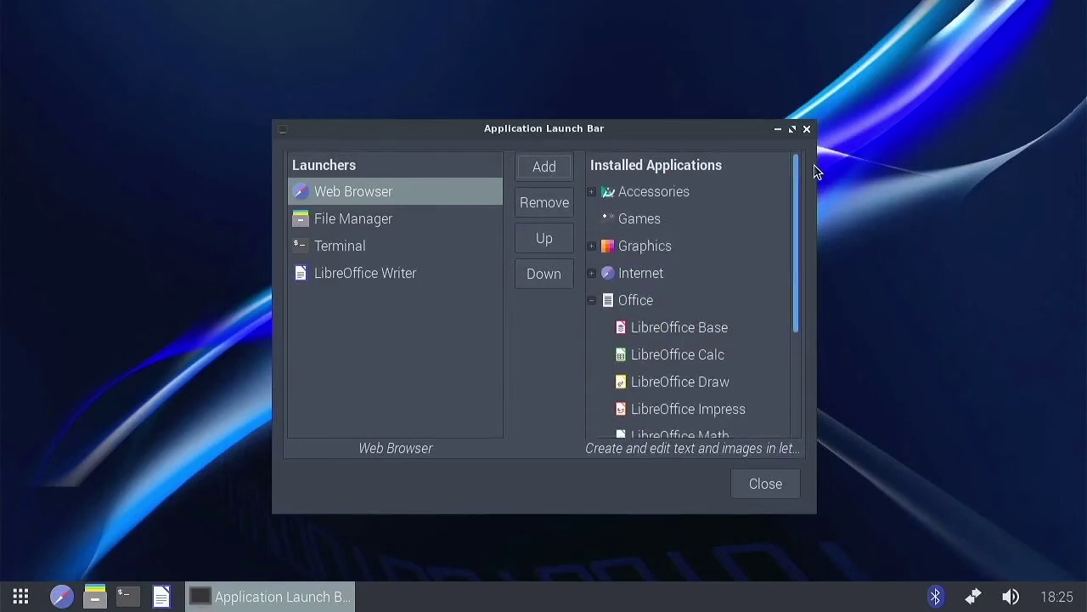
scroll(759, 352, "down", 5)
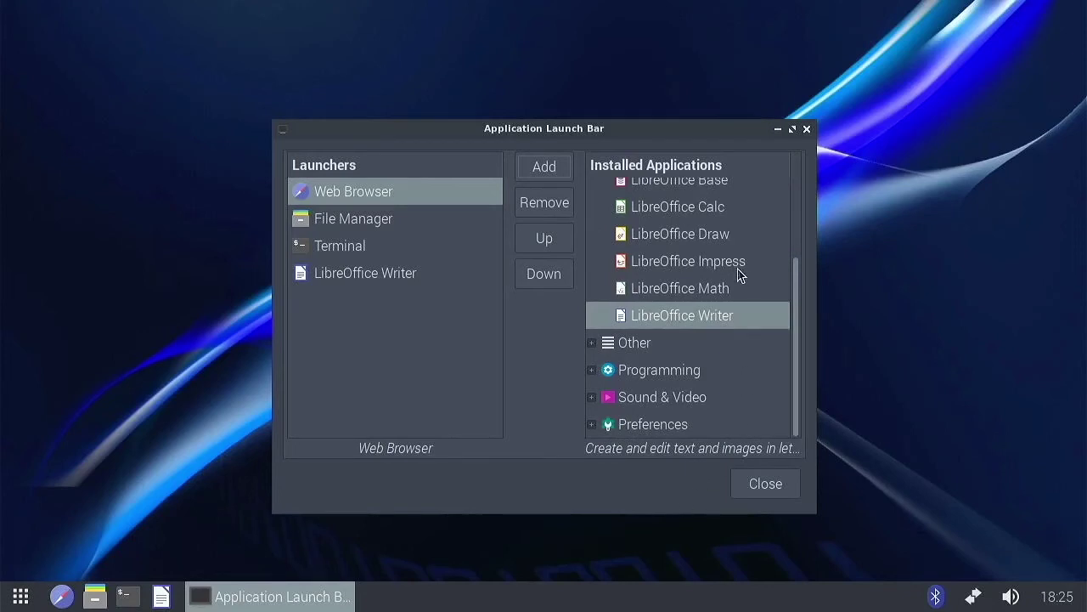
left_click(711, 236)
left_click(689, 210)
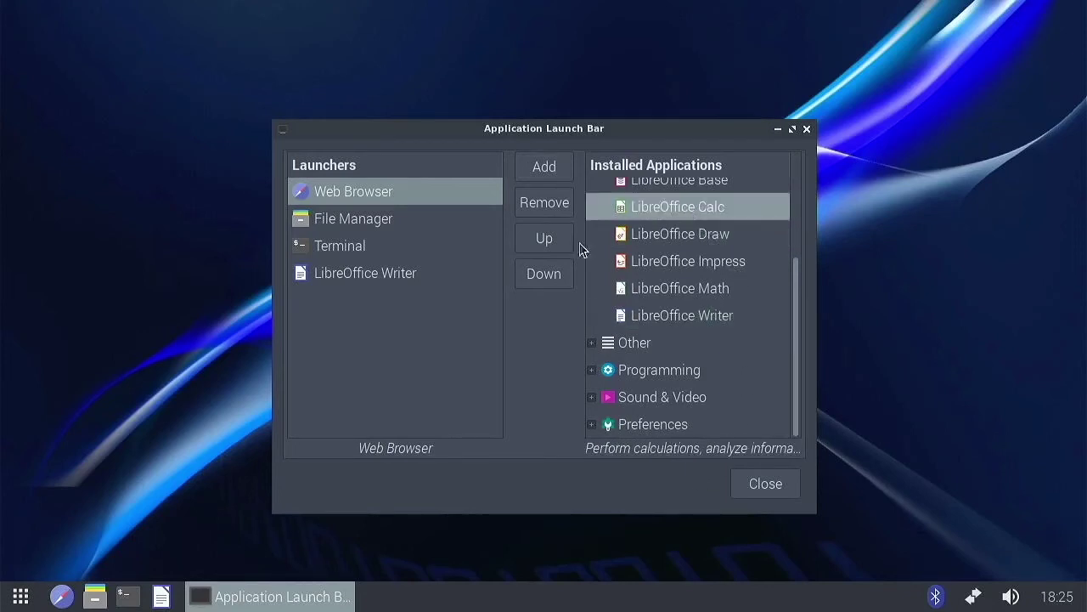
left_click(533, 166)
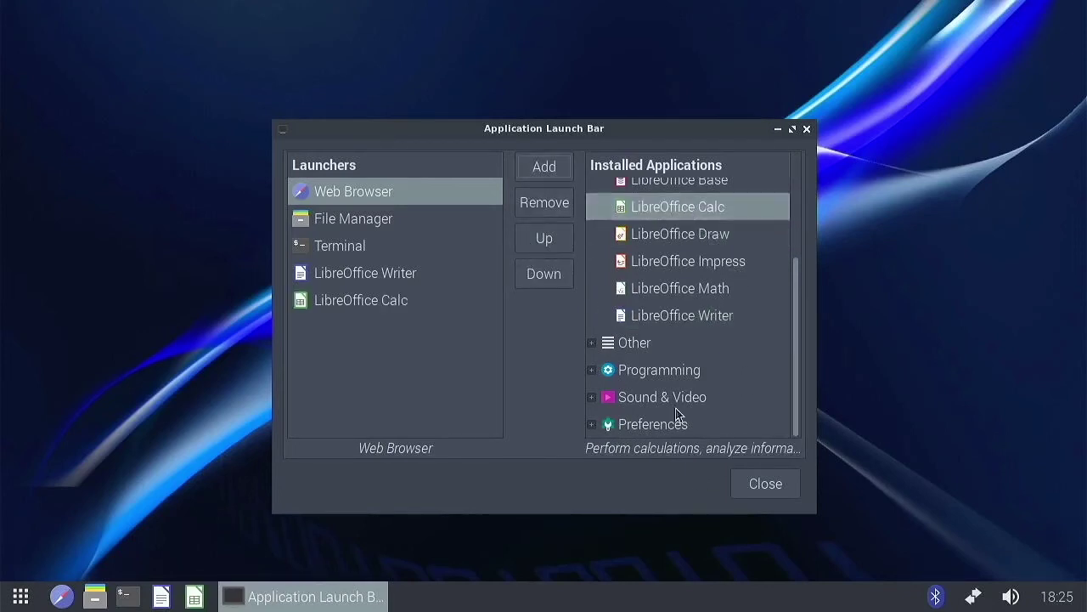
left_click(750, 491)
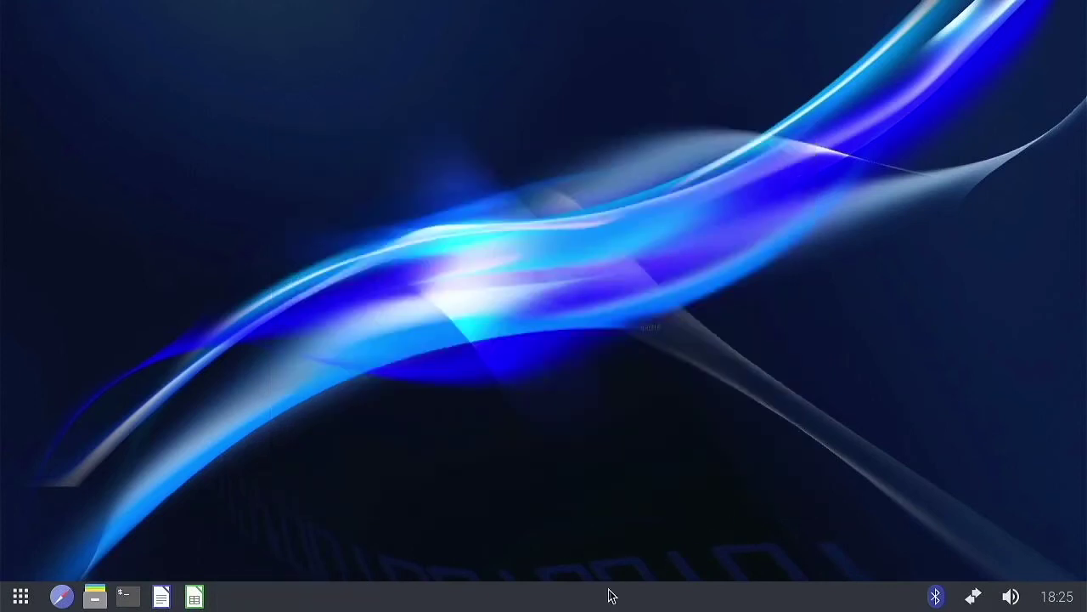
- Open the panel settings and set the panel height to 50 pixels
right_click(603, 595)
left_click(643, 509)
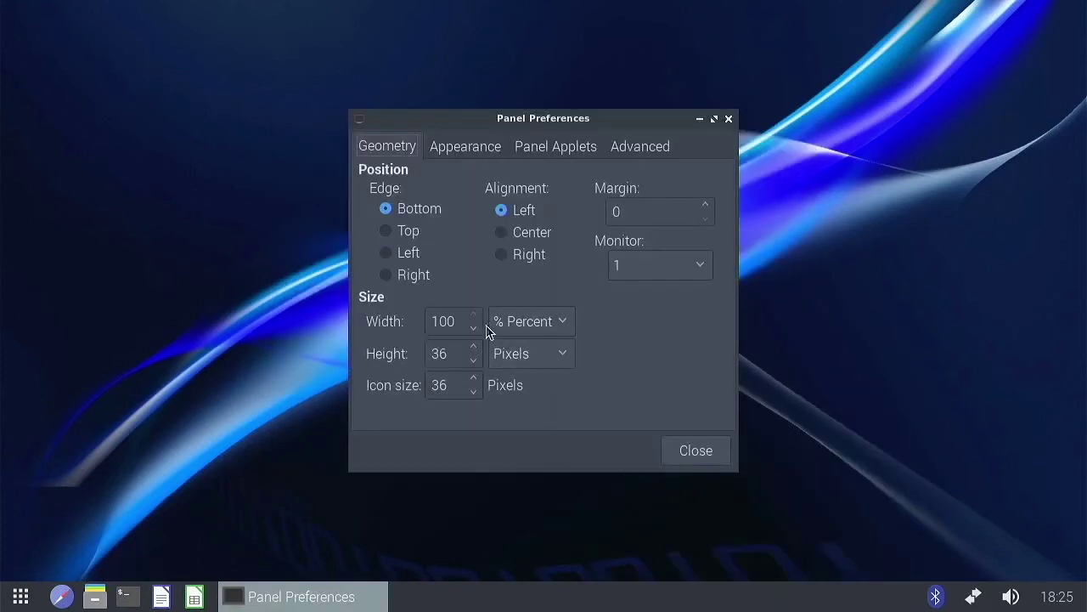
left_click(475, 348)
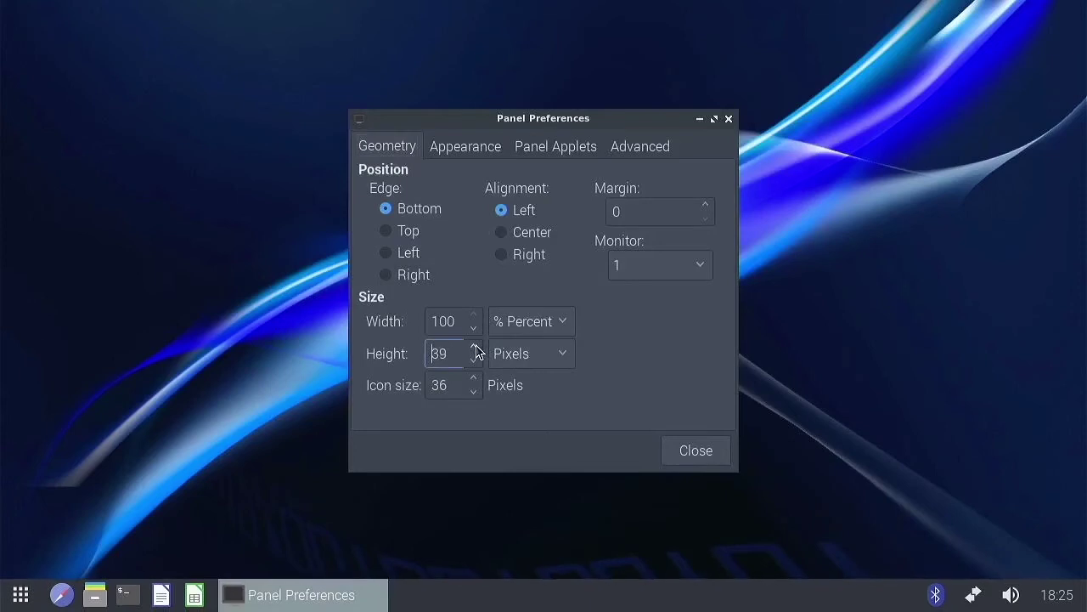
left_click(474, 347)
left_click(475, 348)
left_click(474, 347)
left_click(475, 347)
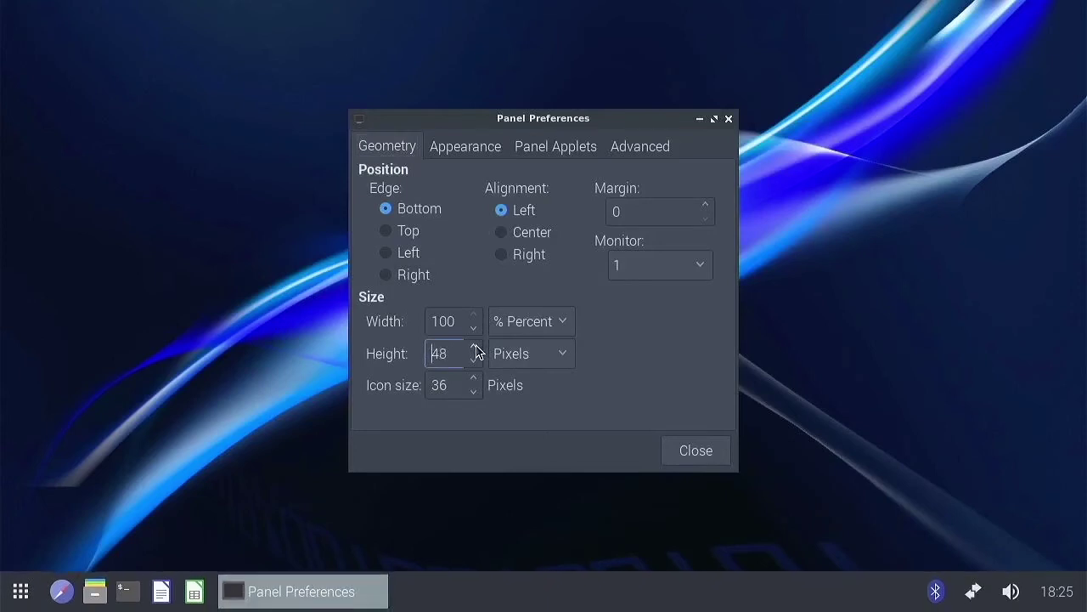
left_click(475, 346)
left_click(475, 346)
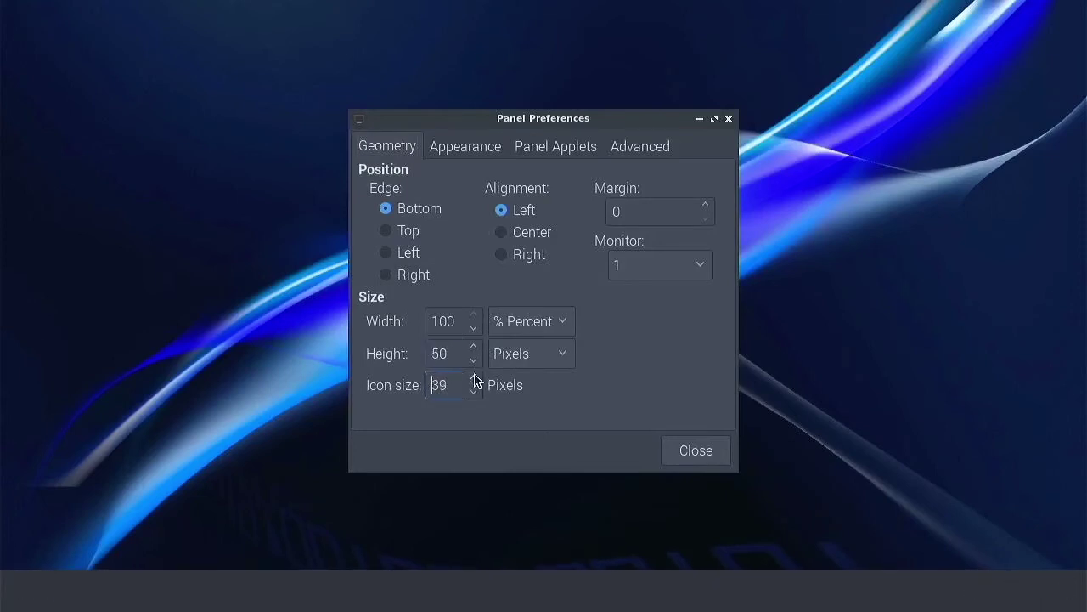
- Set the panel icon size to 40 pixels and close the panel preferences
left_click(475, 379)
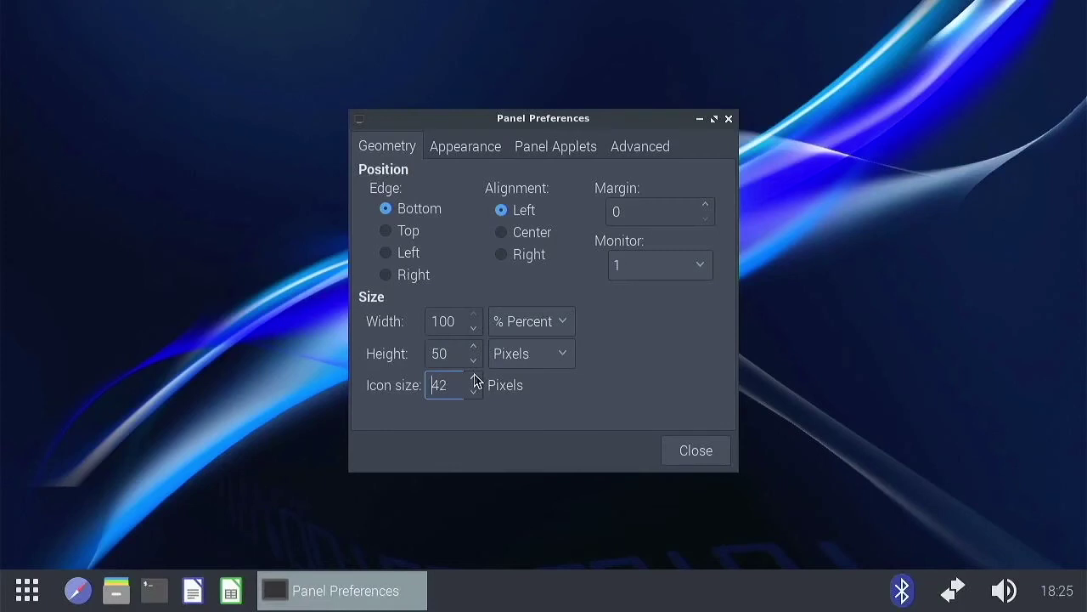
left_click(476, 391)
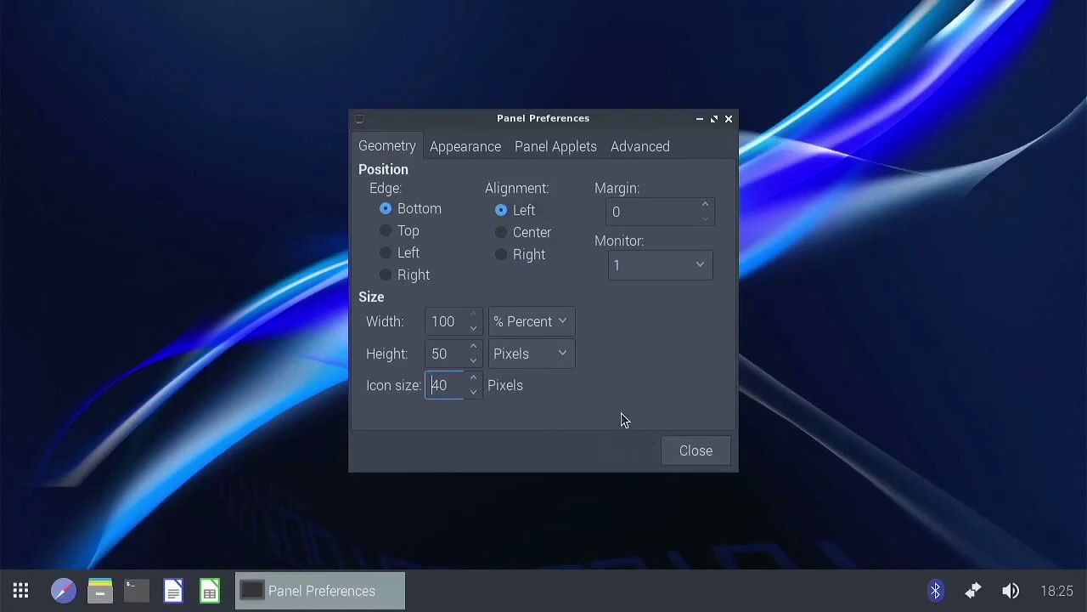
left_click(689, 451)
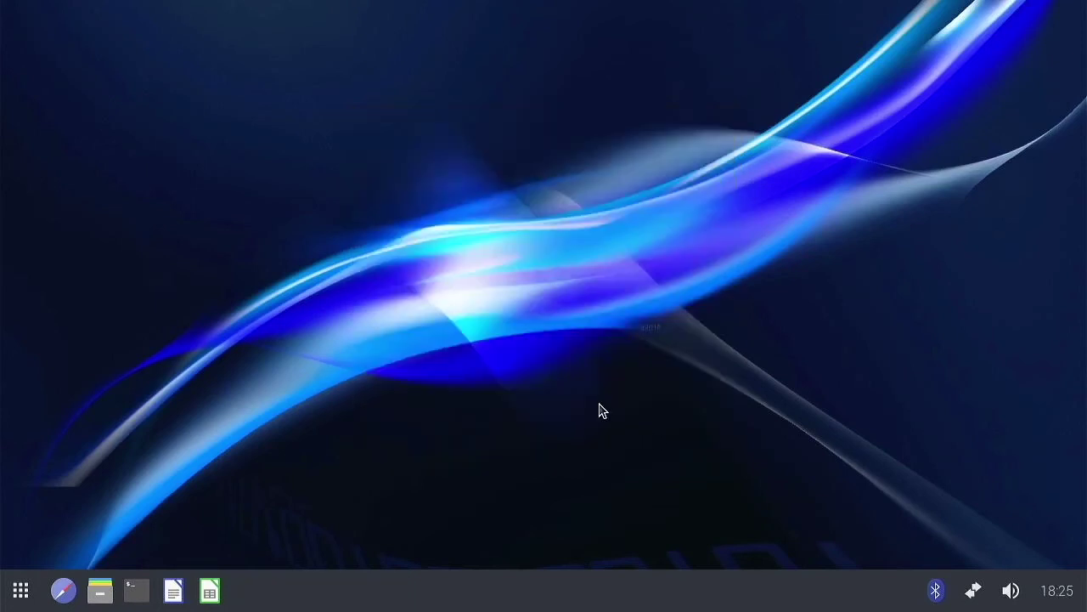
- Examine the application menu and the list of loaded panel applets
left_click(21, 590)
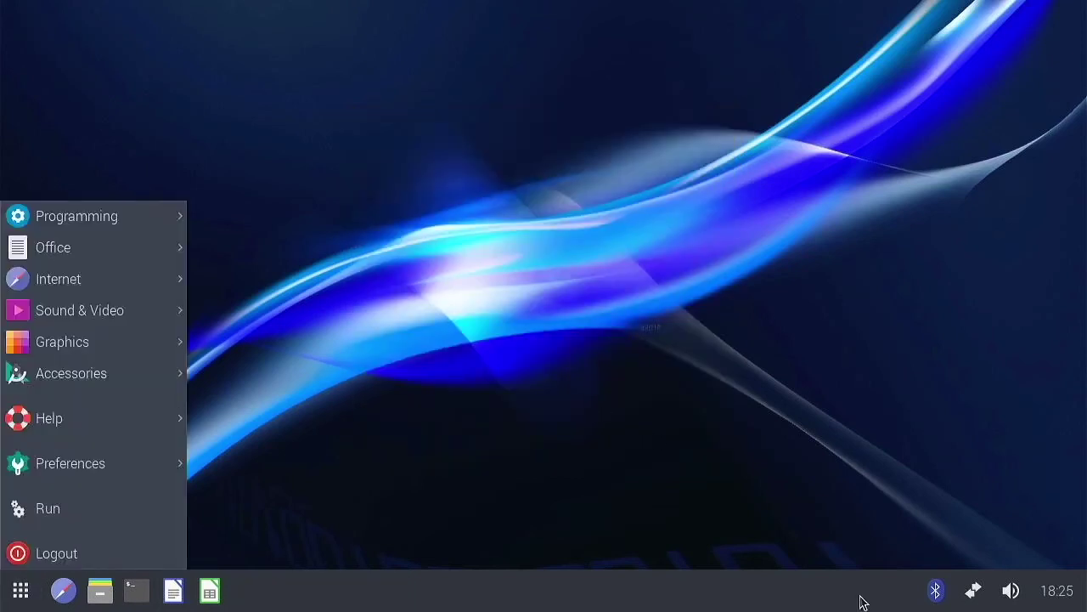
left_click(537, 434)
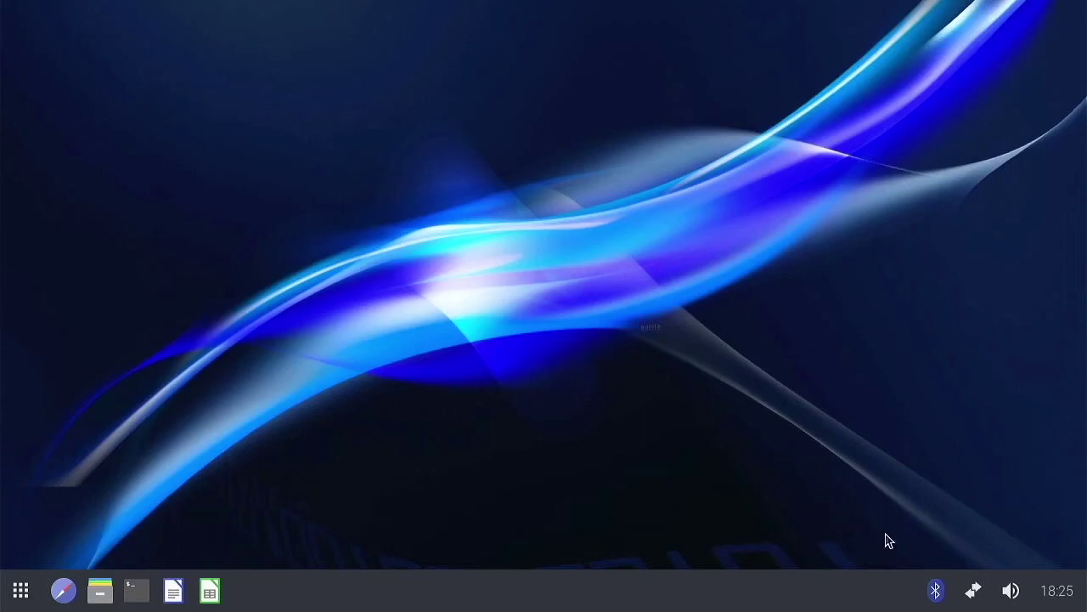
right_click(934, 591)
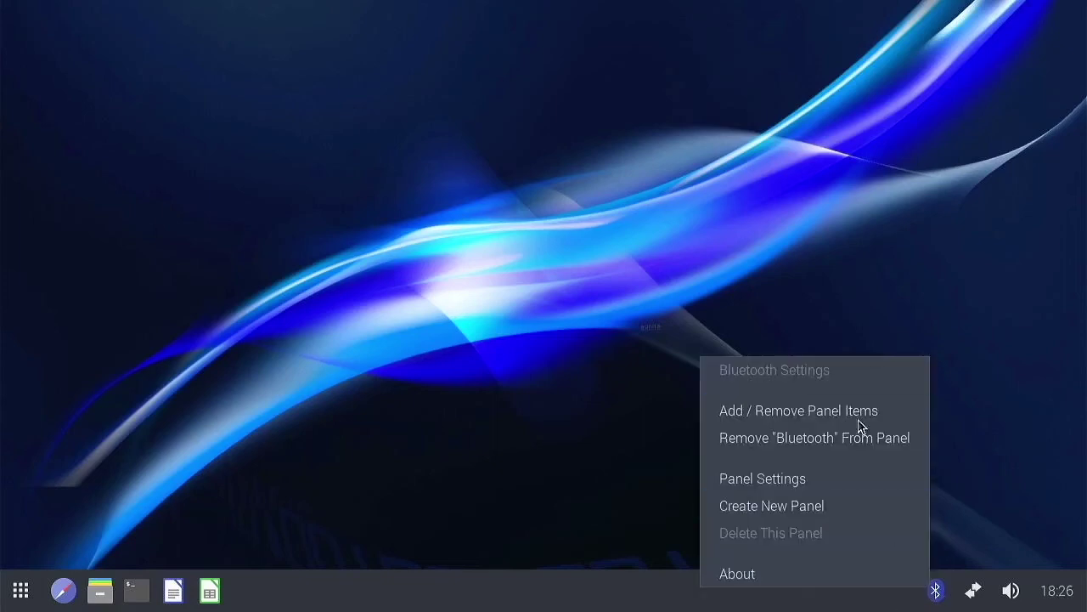
left_click(772, 411)
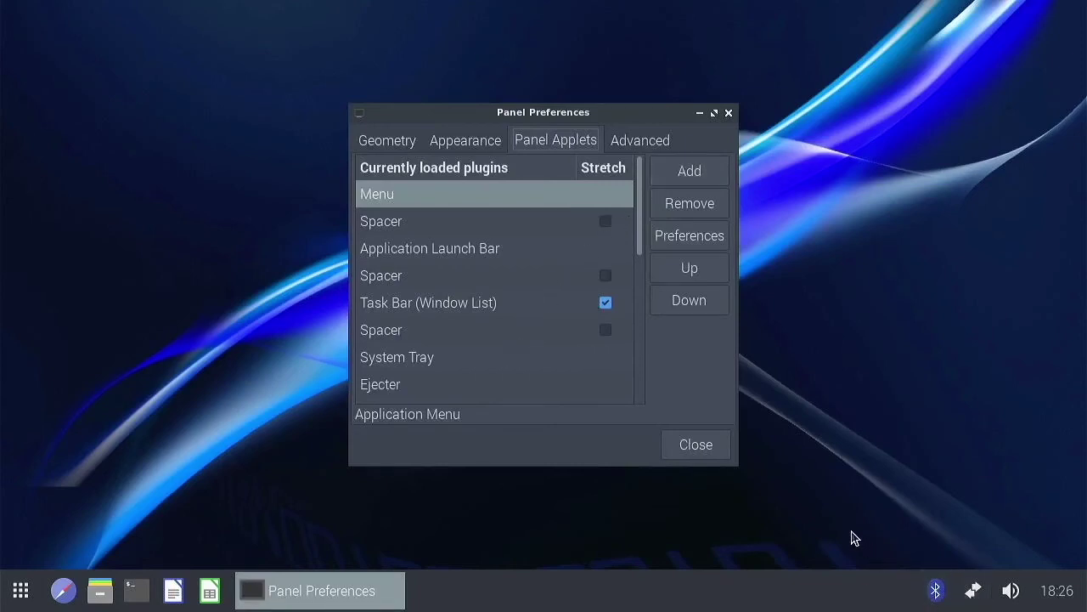
left_click(692, 455)
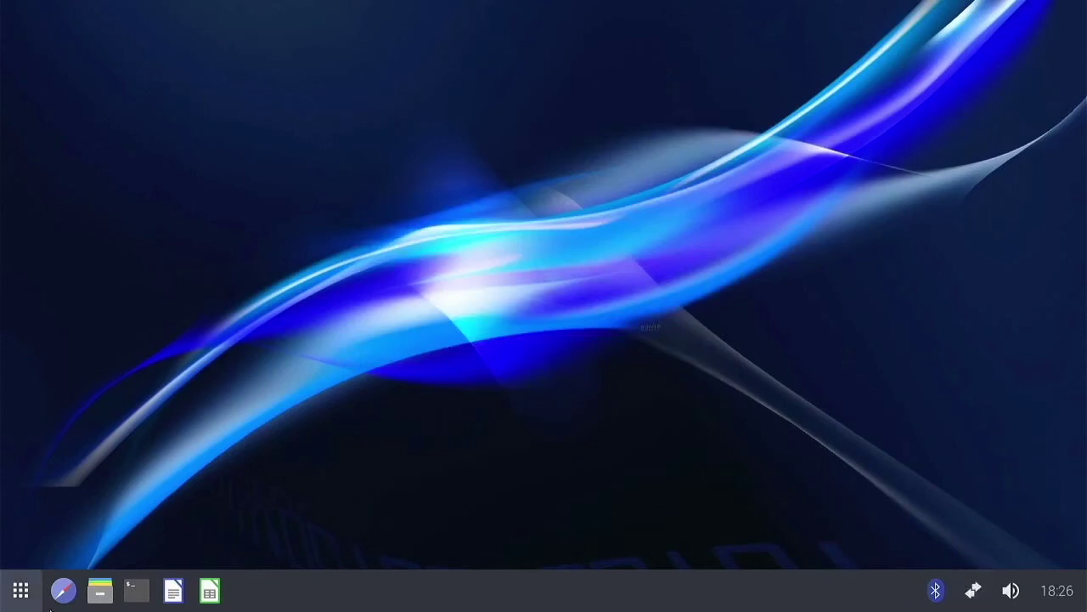
left_click(3, 603)
left_click(303, 388)
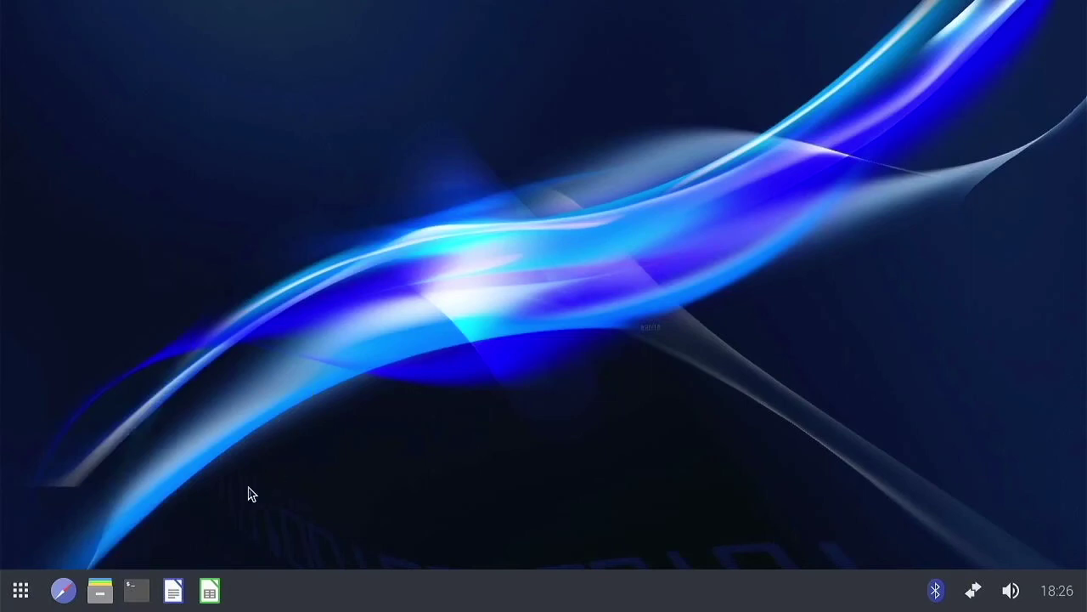
- Launch the Chromium web browser and turn off its system title bar and borders
left_click(62, 590)
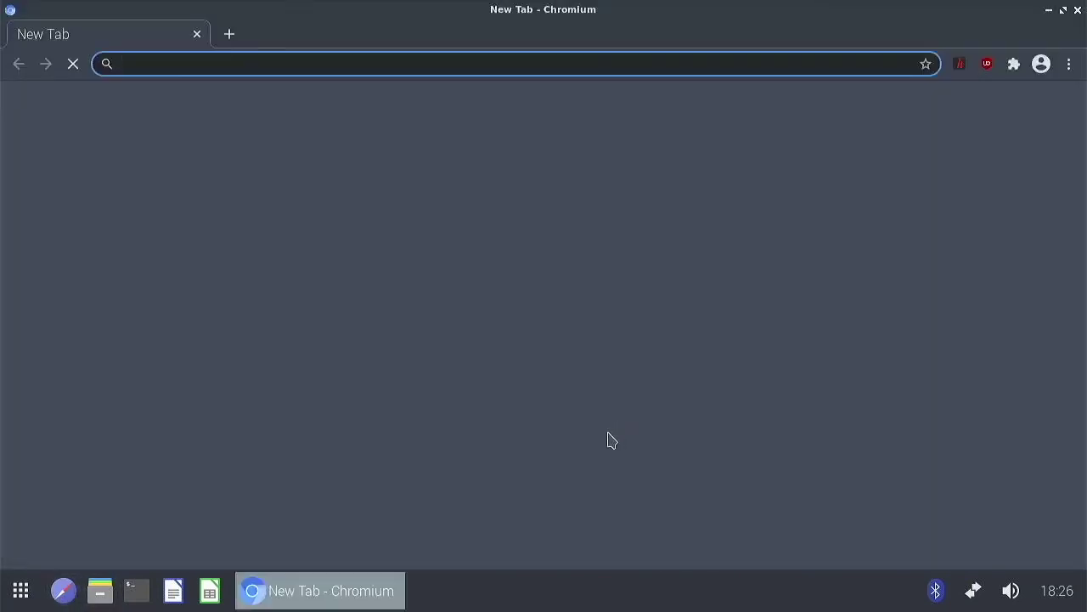
right_click(476, 43)
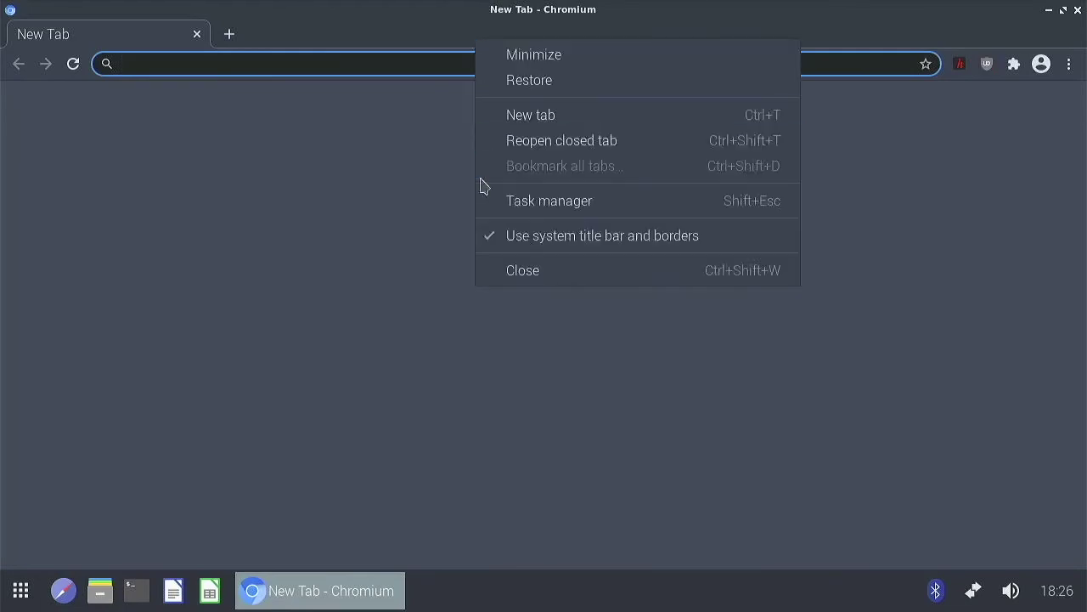
left_click(499, 241)
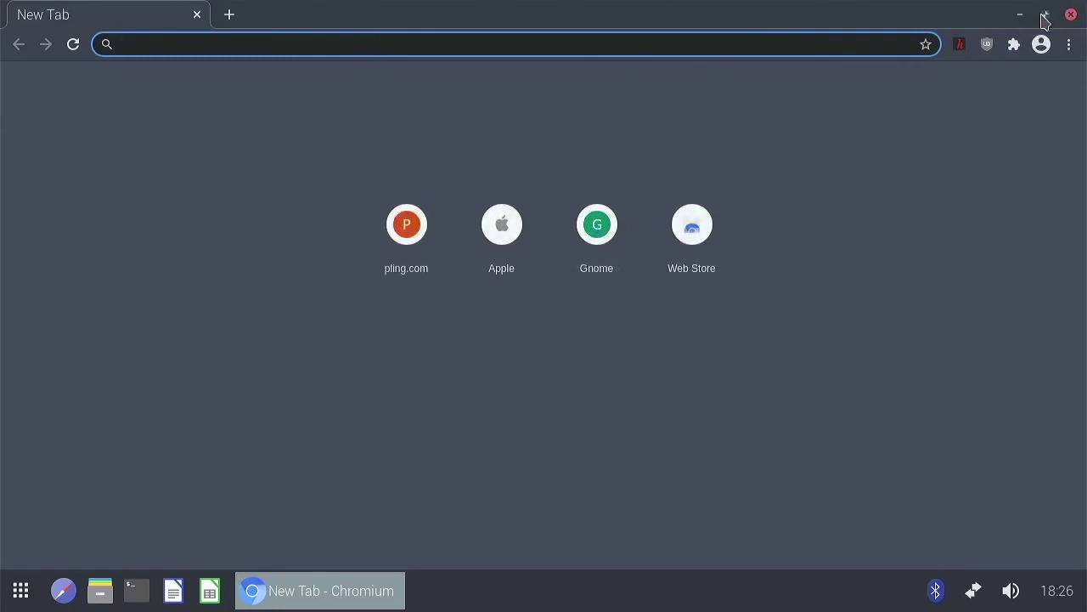
- Restore the browser window to a floating size, check how it moves across the desktop, and close it
left_click(1045, 16)
left_click_drag(671, 24, 764, 246)
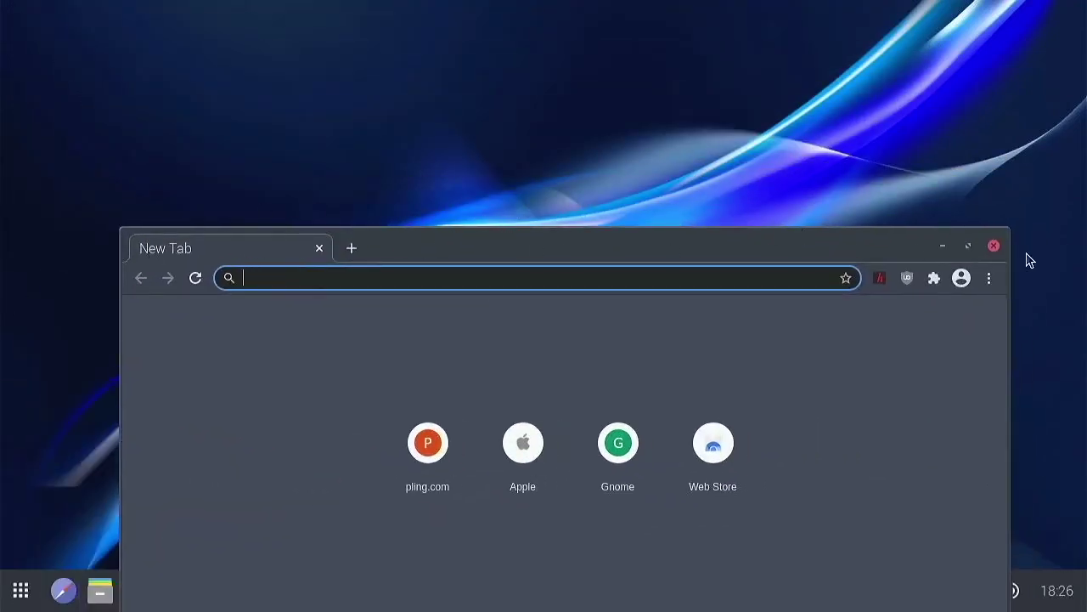
left_click_drag(892, 252, 853, 34)
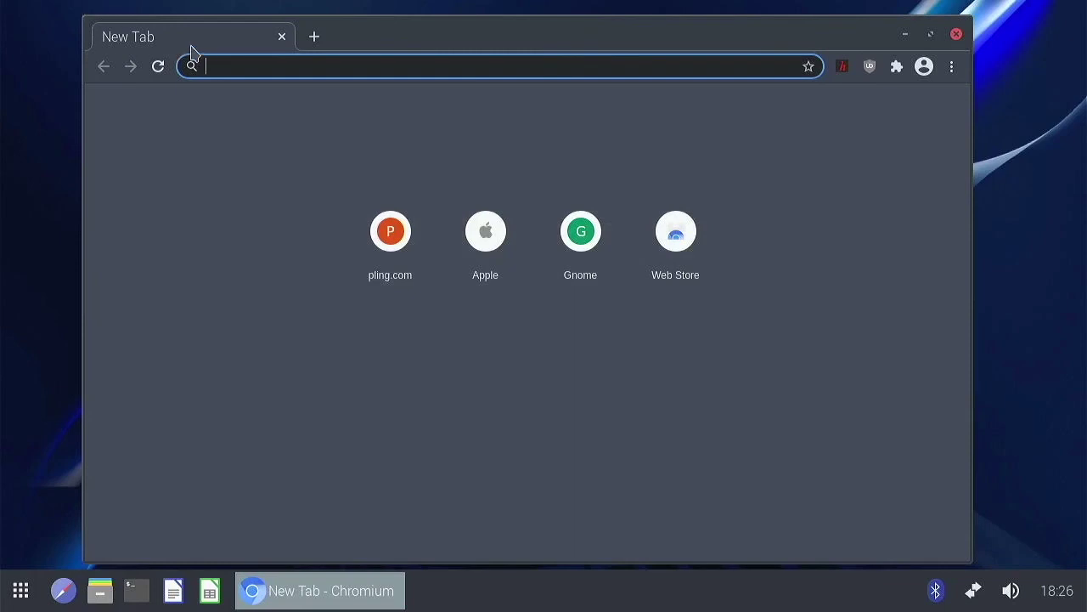
left_click(282, 37)
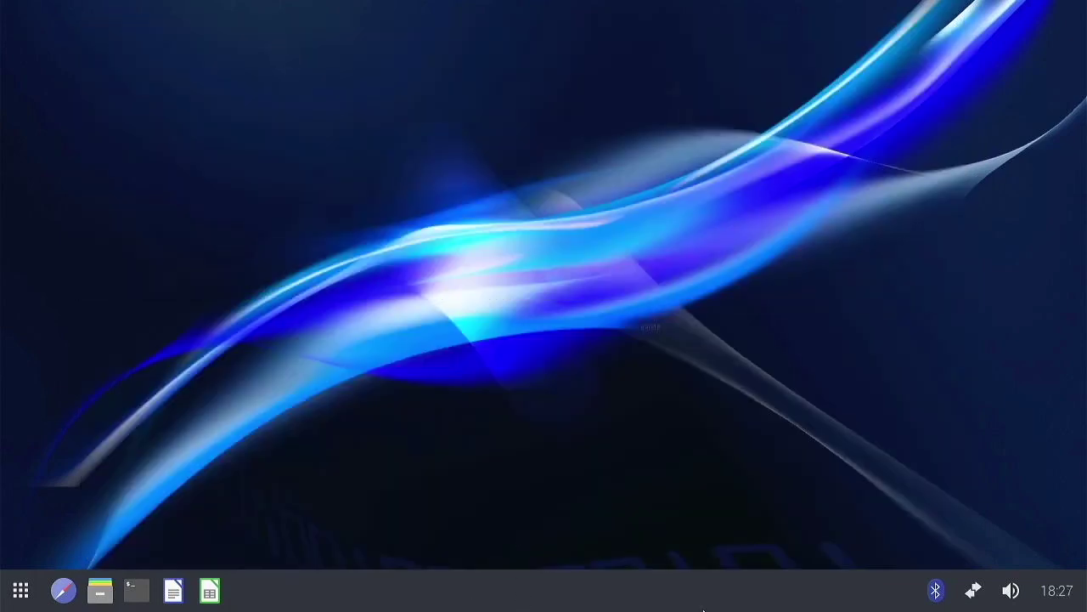